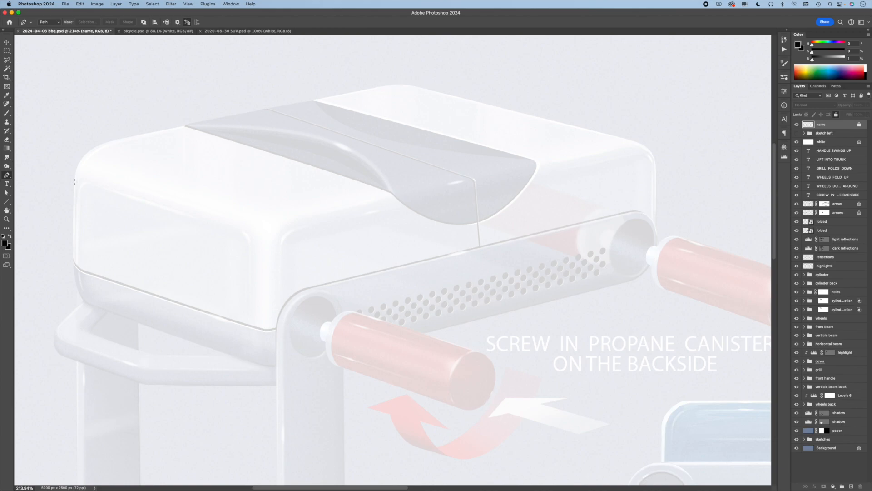
Step: Trace a closed curved path with the Pen tool around the outer silhouette of the white grill body
click(74, 183)
drag(74, 183, 74, 155)
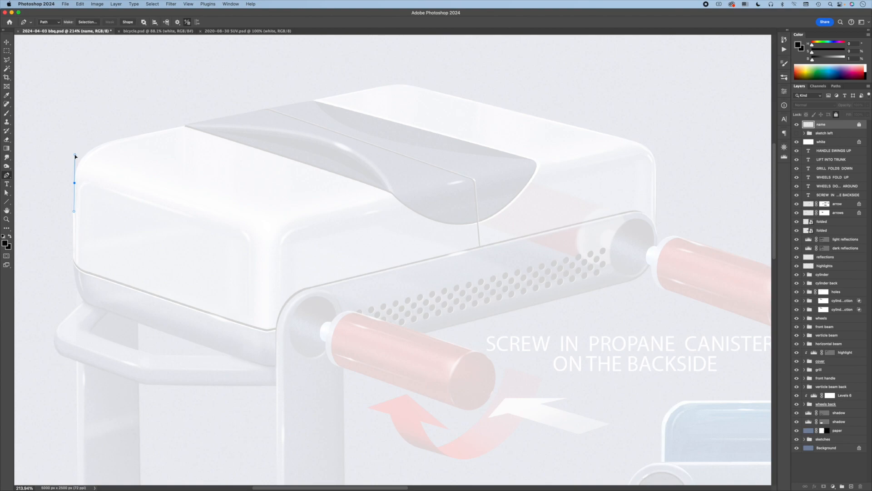
click(120, 139)
drag(120, 139, 145, 135)
drag(145, 135, 144, 135)
drag(379, 87, 394, 83)
drag(417, 87, 429, 89)
drag(626, 139, 656, 186)
drag(657, 230, 657, 250)
drag(631, 281, 615, 285)
drag(297, 364, 276, 368)
drag(256, 363, 242, 359)
drag(94, 307, 84, 302)
drag(74, 264, 72, 238)
drag(74, 182, 76, 159)
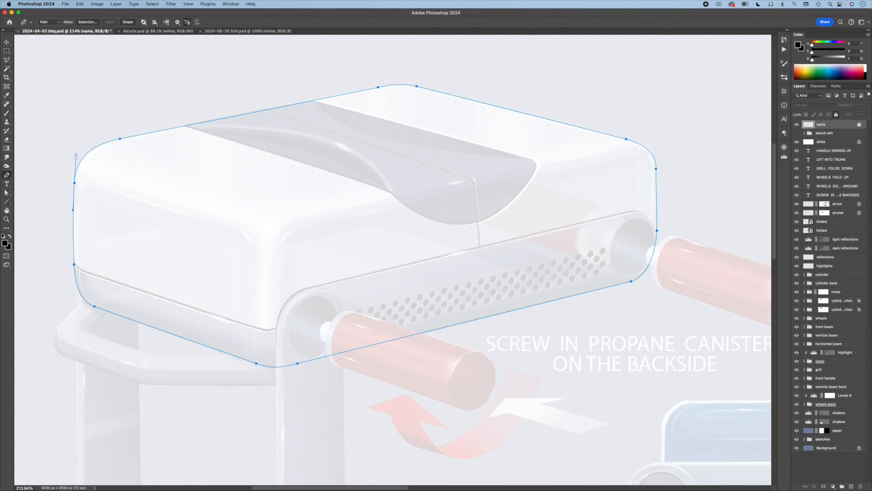
Step: Refine the anchor points and direction handles at the rounded corners of the path to fit the grill body's outline
key(a)
click(75, 182)
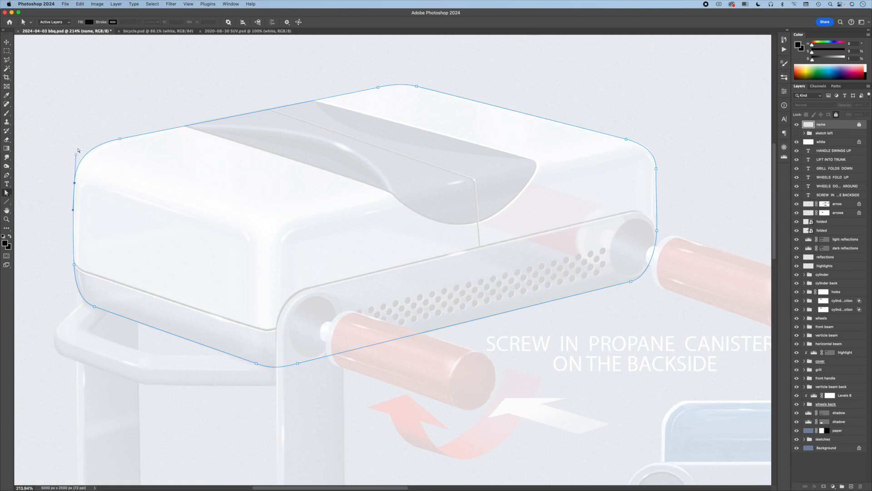
drag(76, 156, 95, 145)
click(121, 139)
click(378, 88)
drag(362, 91, 361, 91)
click(627, 139)
drag(656, 152, 655, 148)
click(657, 230)
drag(656, 249, 657, 251)
click(93, 305)
Step: Save the traced outline as a path named "grill body" and load it as a selection
click(837, 85)
double_click(813, 228)
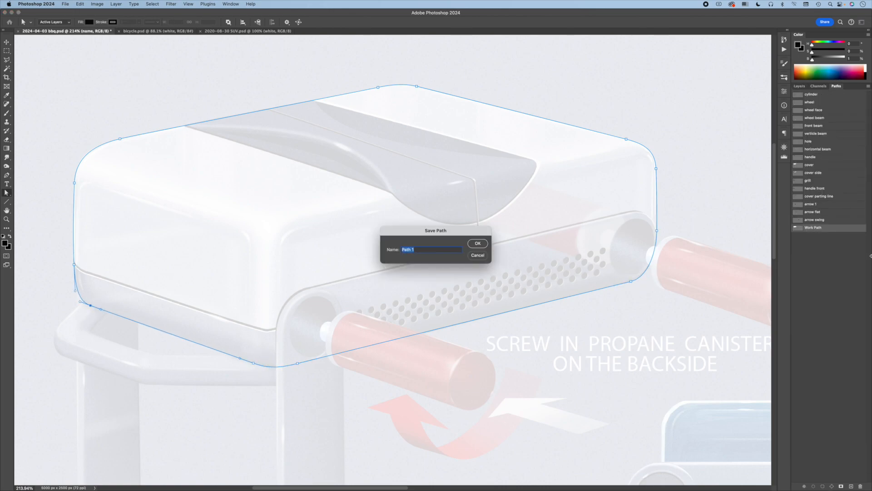
text(grill body)
key(Return)
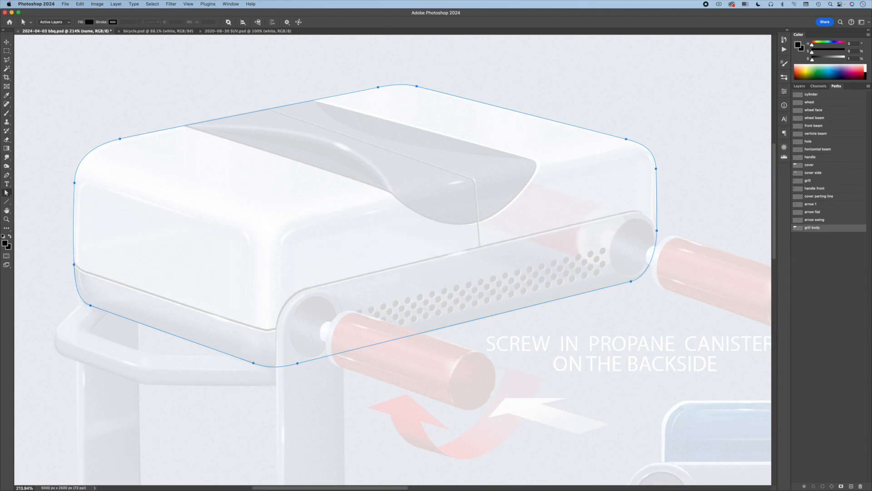
click(823, 486)
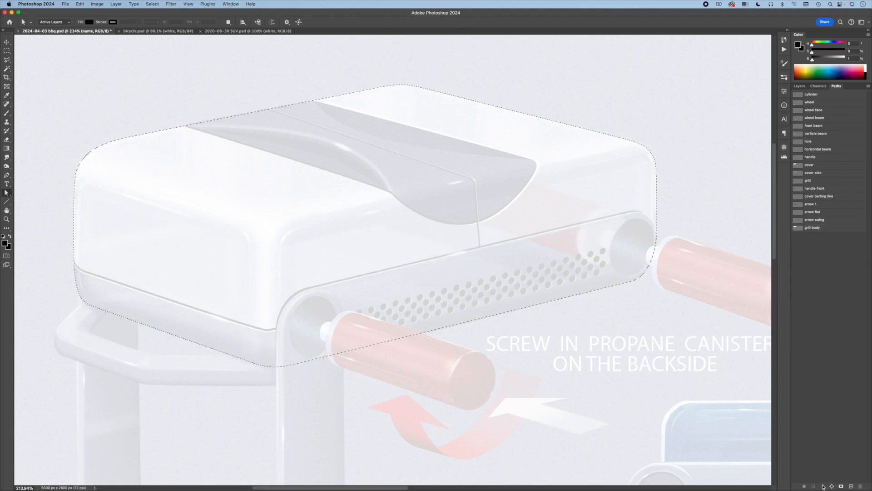
Step: Add a new layer directly above the "white" layer and name it "grill body"
click(799, 86)
click(824, 141)
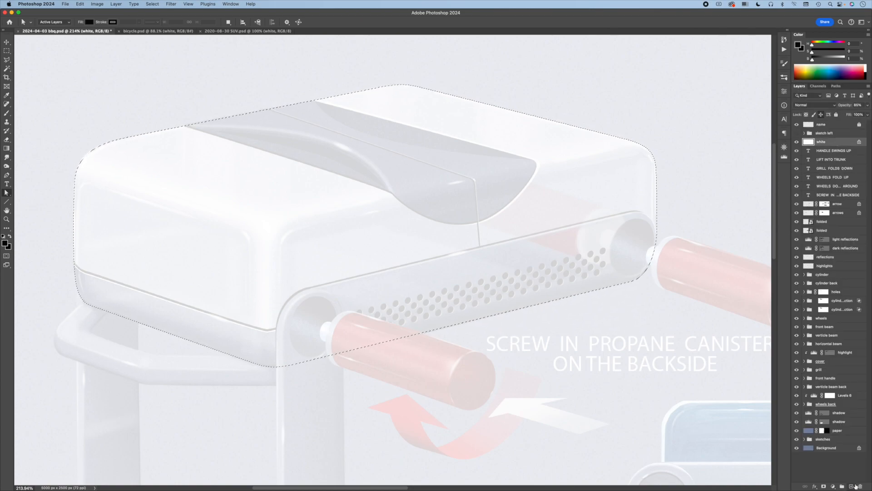
double_click(823, 142)
text(grill body)
key(Return)
Step: Fill the selection with 50% Gray on the "grill body" layer and set the layer's opacity to 70%
click(80, 4)
click(91, 110)
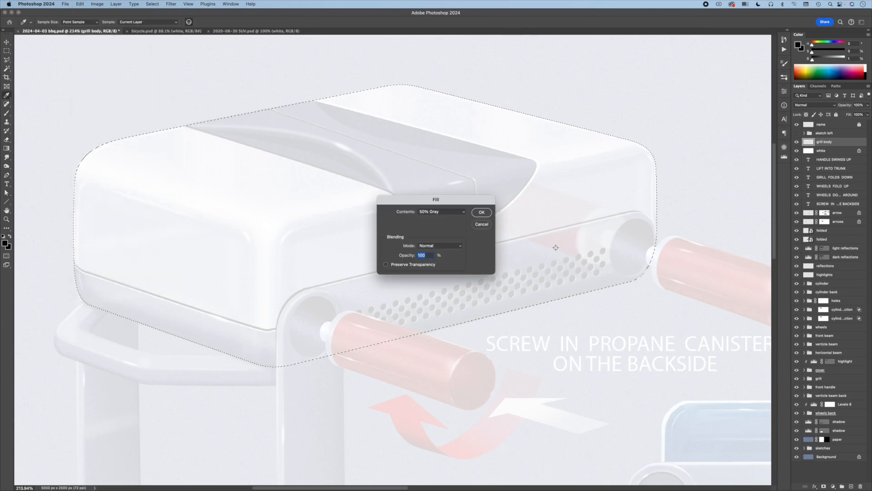
click(481, 212)
key(a)
click(858, 105)
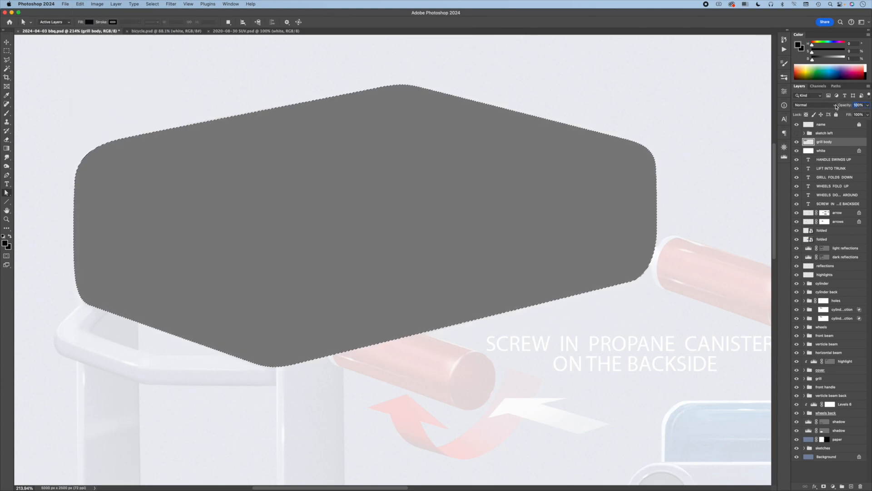
text(70)
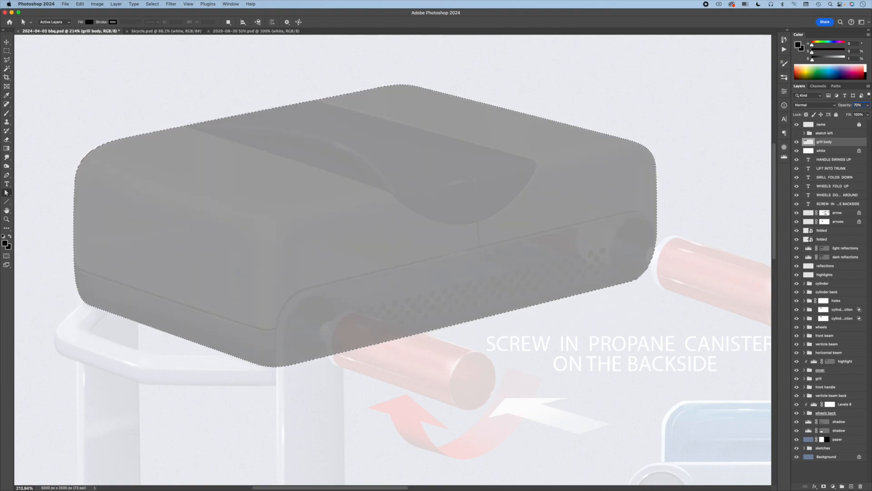
Step: Duplicate the "grill body" layer as "grill top" and hide the original "grill body" layer
click(868, 86)
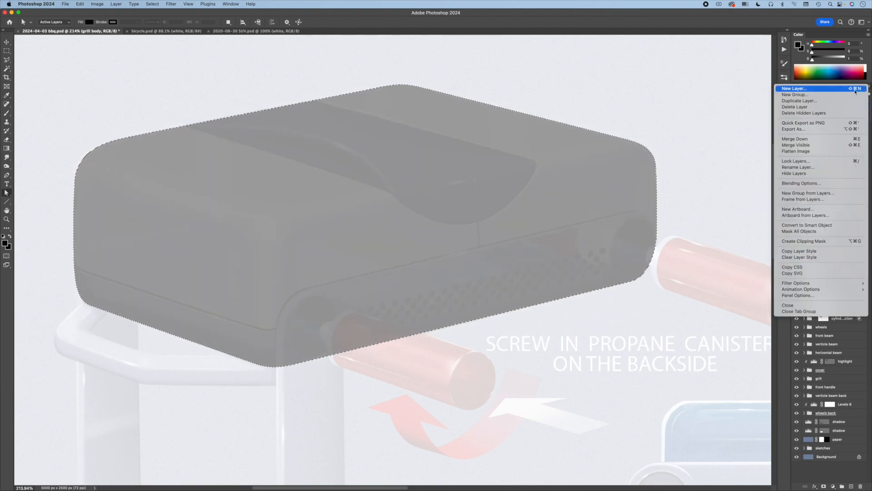
click(814, 100)
text(grill top)
key(Return)
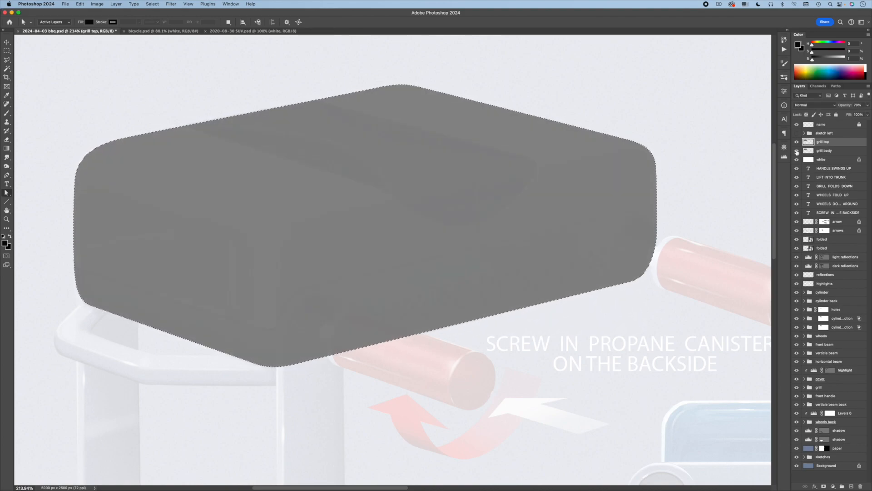
click(796, 151)
Step: Remove the selection and draw a closed straight-sided path around the grill's top face, extending past its rear and side edges
key(p)
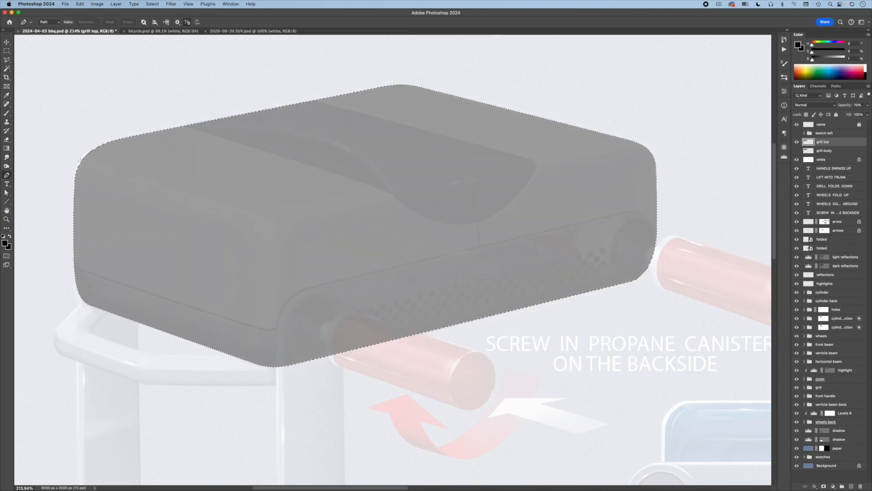
key(ctrl+d)
click(70, 153)
click(274, 230)
click(666, 148)
click(396, 63)
click(65, 134)
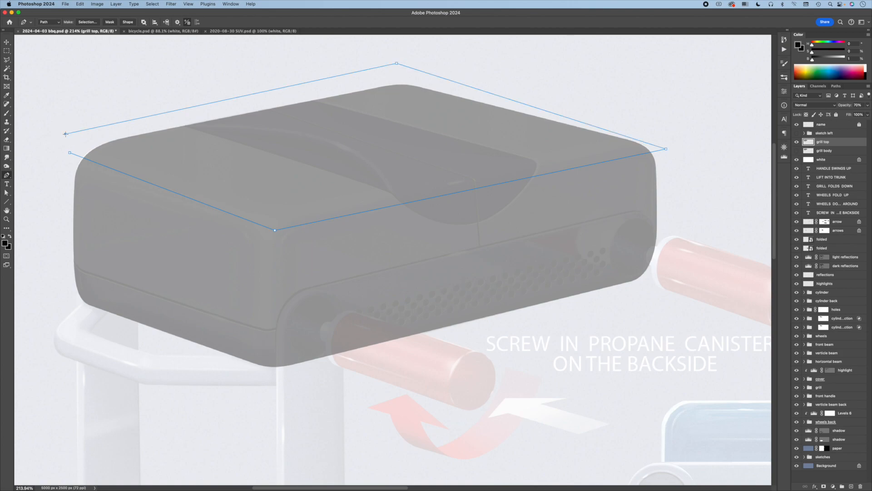
click(70, 153)
Step: Shift the top-face path's front corner slightly up and to the left, and its right corner farther outward
key(a)
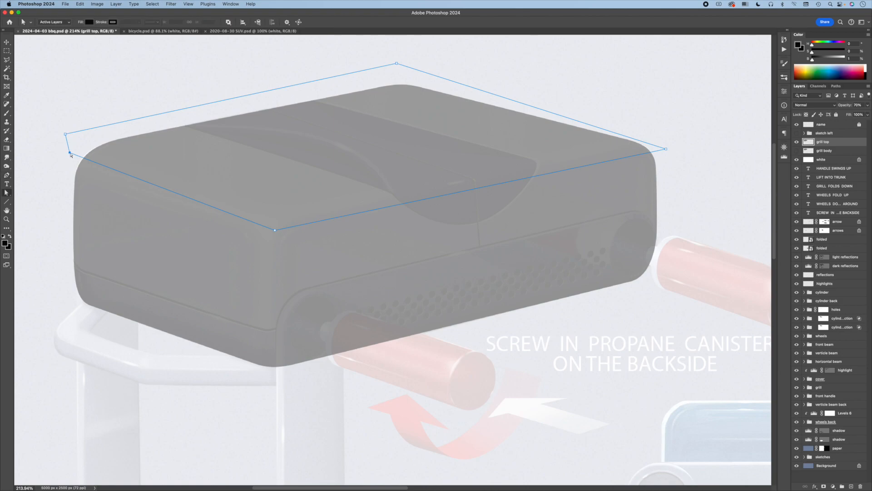
drag(275, 230, 271, 226)
drag(666, 148, 681, 146)
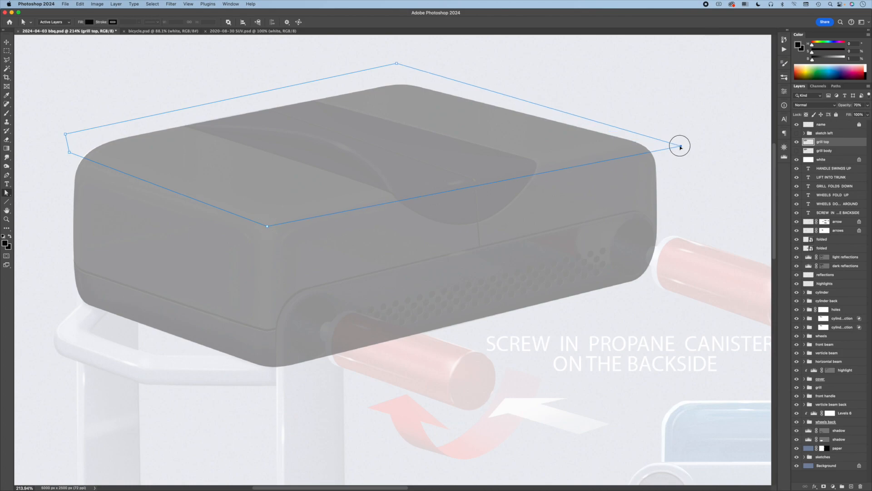
Step: Save the top-face path as "grill top" and apply it as a vector mask to the "grill top" layer
click(837, 86)
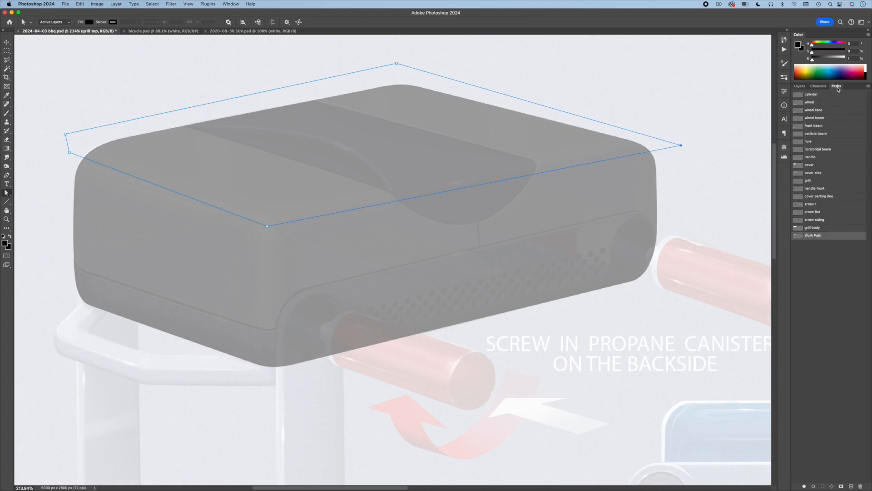
double_click(815, 235)
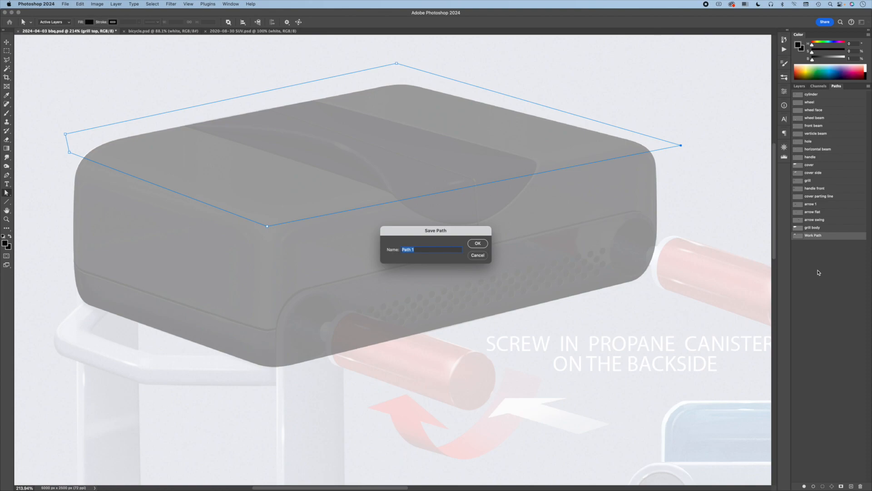
text(grill top)
key(Return)
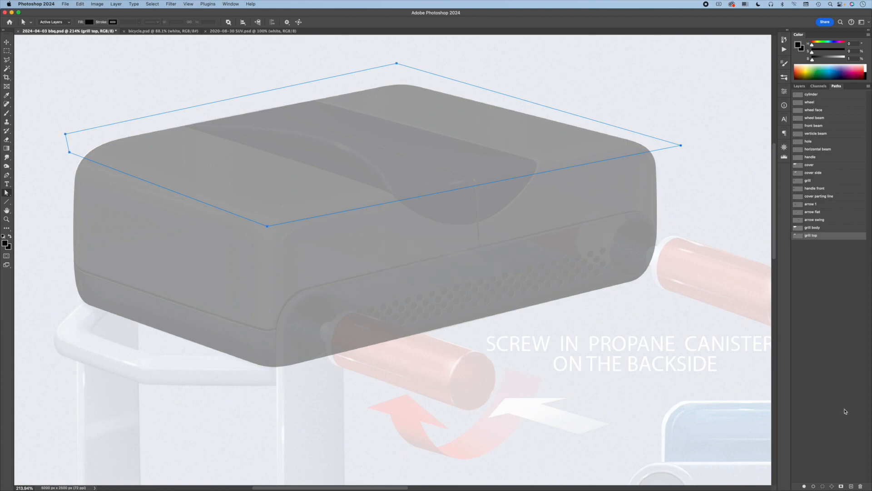
click(841, 487)
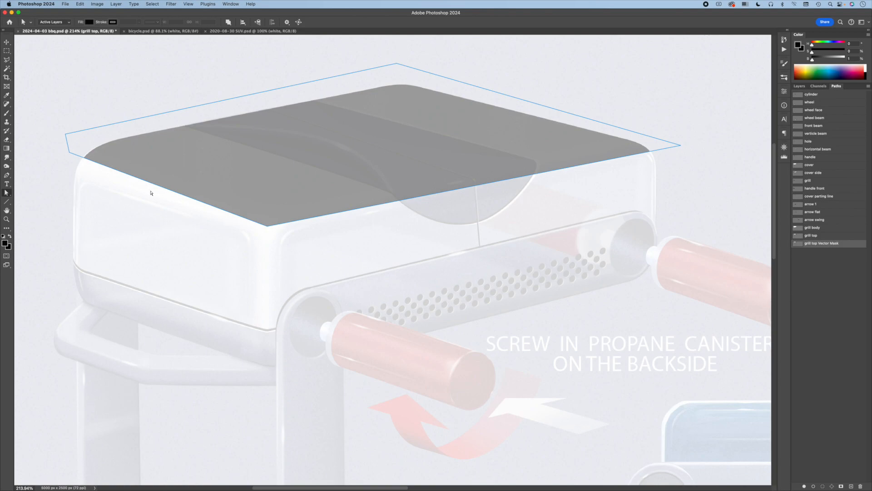
Step: Set the feather of the "grill top" layer's vector mask to 20 px
click(799, 86)
click(823, 143)
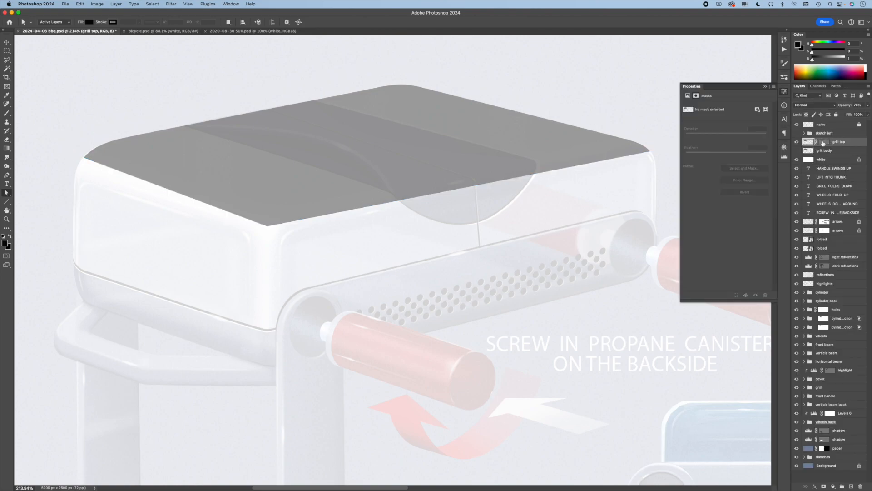
click(765, 110)
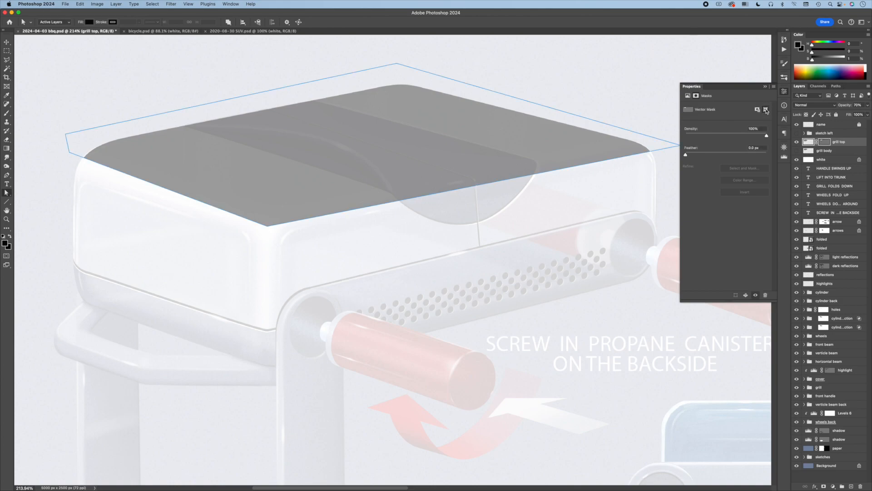
click(750, 147)
text(20)
Step: Duplicate the "grill body" layer as "grill left" and make the copy visible
click(836, 150)
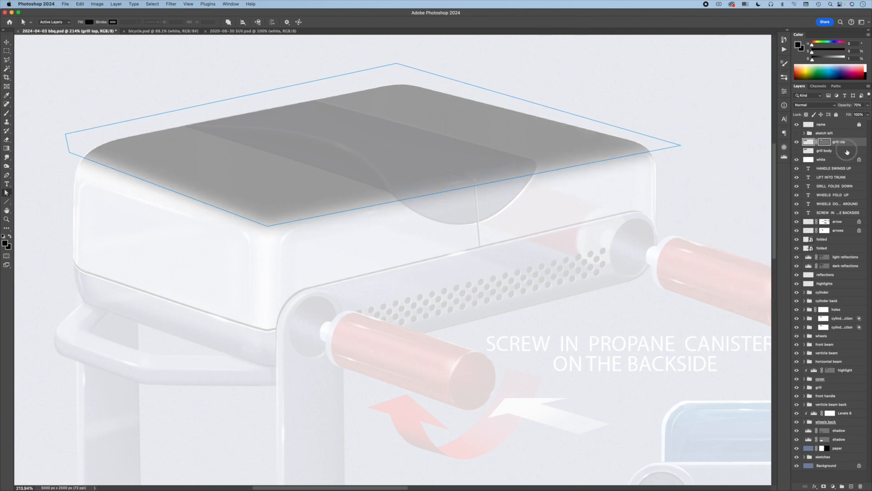
click(869, 87)
click(800, 113)
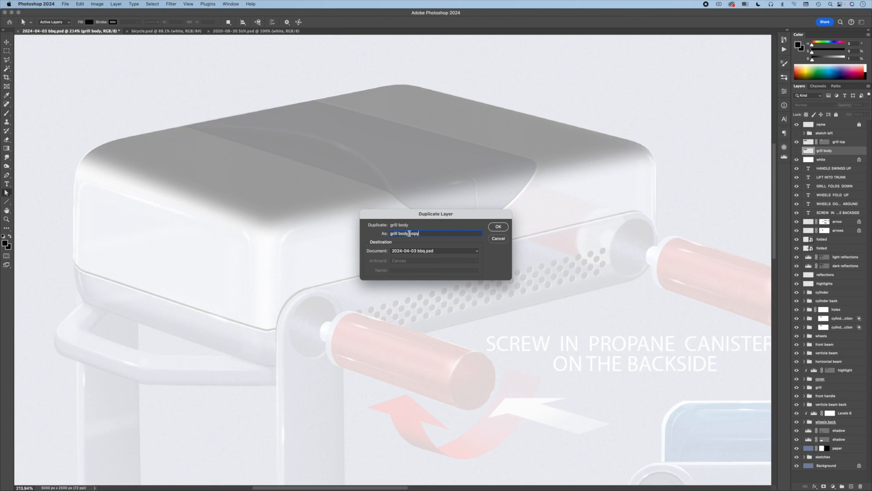
drag(398, 234, 453, 234)
text(left)
key(Return)
click(797, 150)
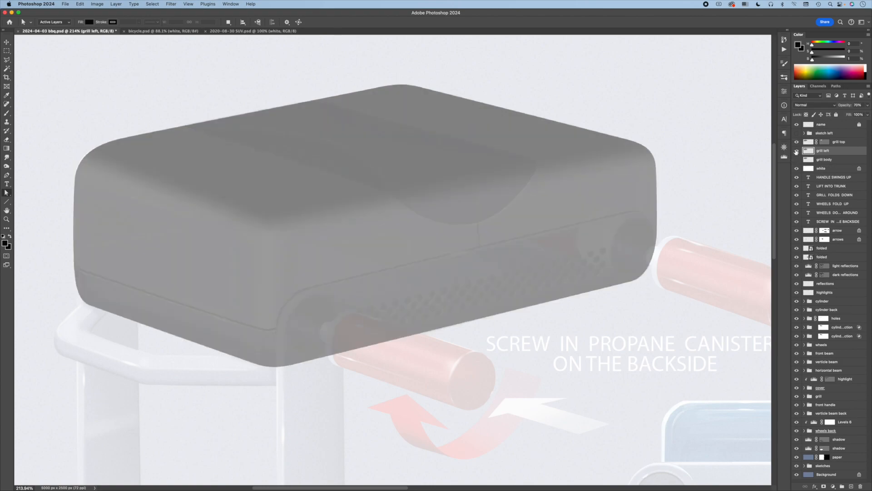
Step: Draw a closed four-sided path around the grill's left face, with one vertical side along the front corner
key(p)
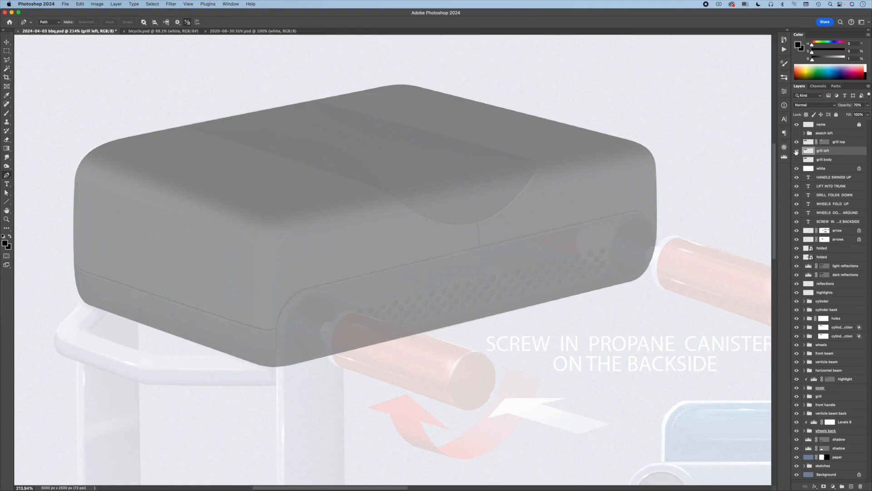
click(270, 386)
click(272, 173)
click(75, 111)
click(59, 347)
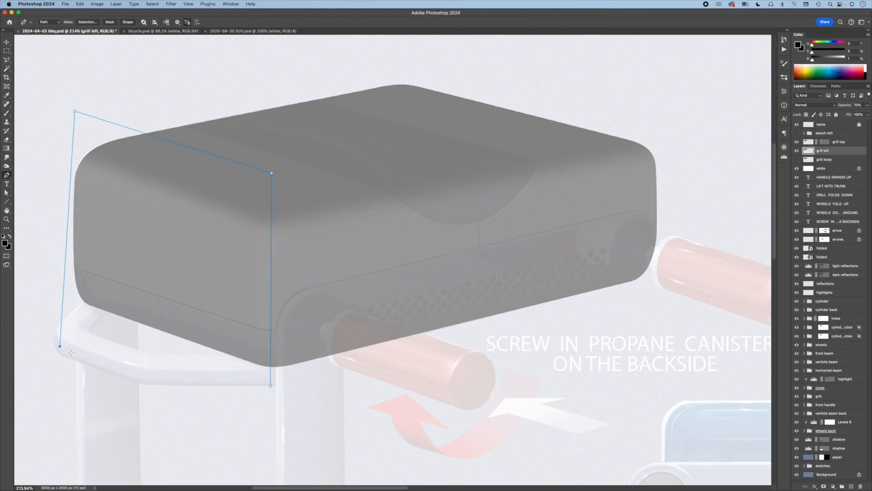
click(271, 386)
Step: Move the two outer corners of the left-face path farther away from the grill body
key(a)
drag(77, 114, 51, 105)
drag(60, 348, 43, 345)
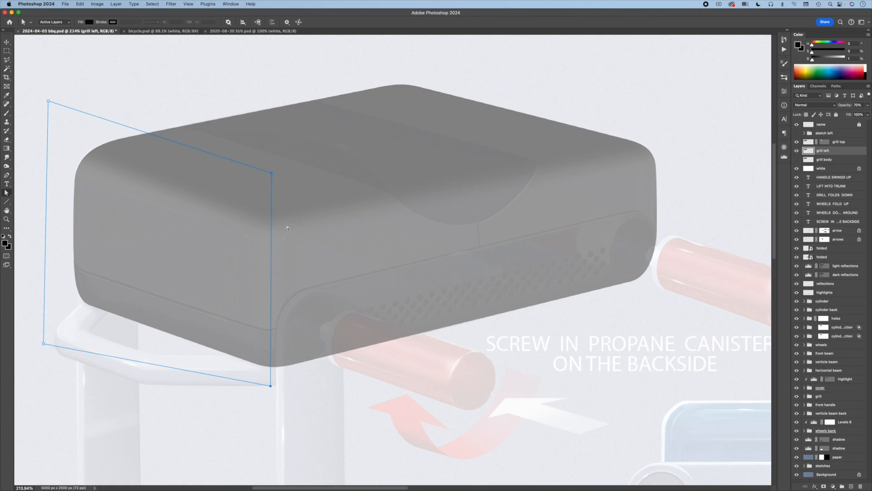
Step: Save the left-face path as "grill left" and apply it as a vector mask to the "grill left" layer
click(836, 86)
double_click(813, 243)
text(grill left)
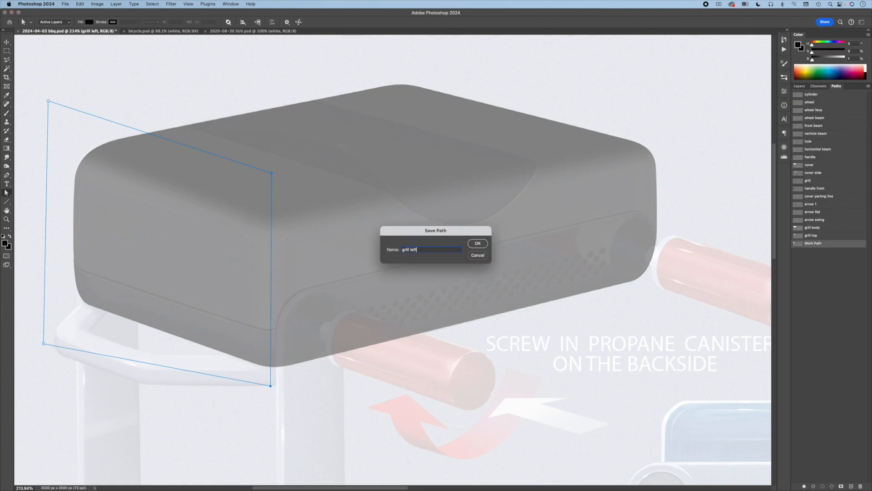
key(Return)
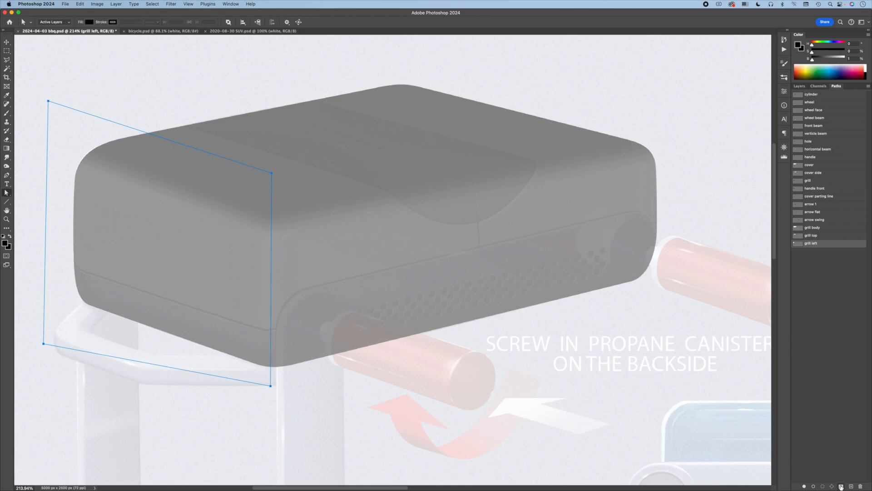
click(841, 487)
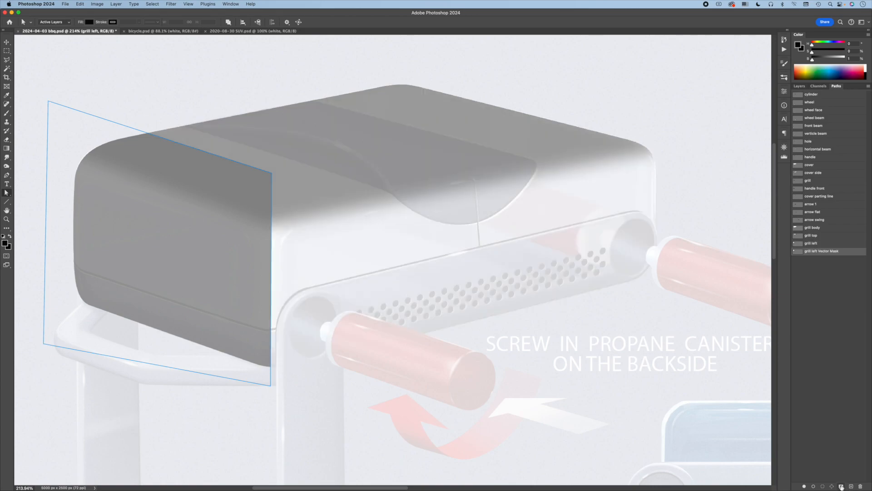
Step: Feather the "grill left" layer's vector mask to soften the edge along the front corner
click(799, 86)
double_click(825, 151)
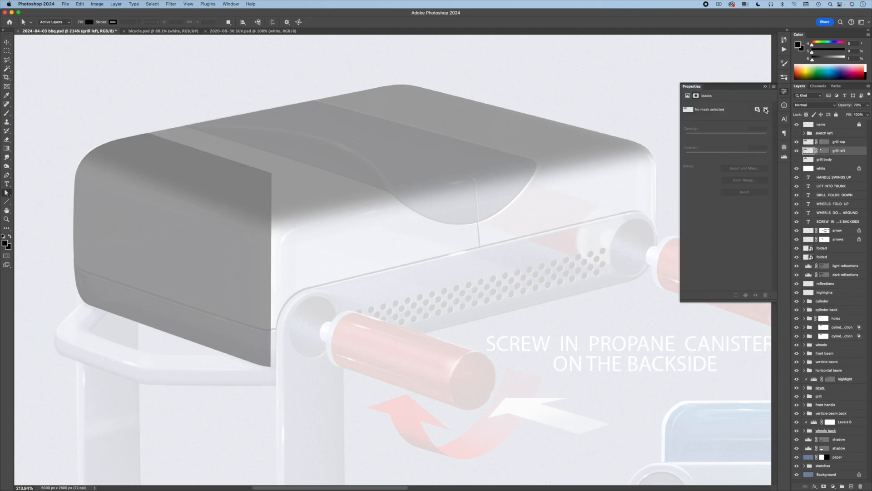
double_click(751, 148)
text(10)
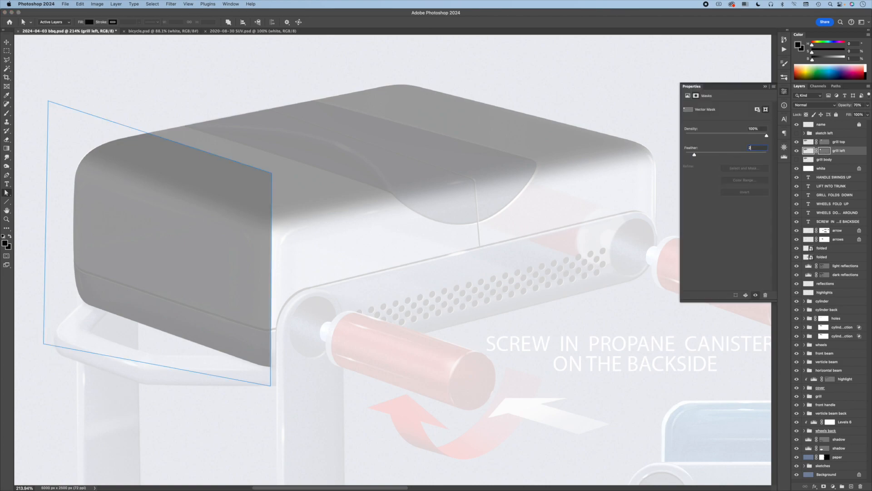
click(854, 152)
Step: Raise the "grill left" layer to full opacity and select the "grill top" layer
click(869, 107)
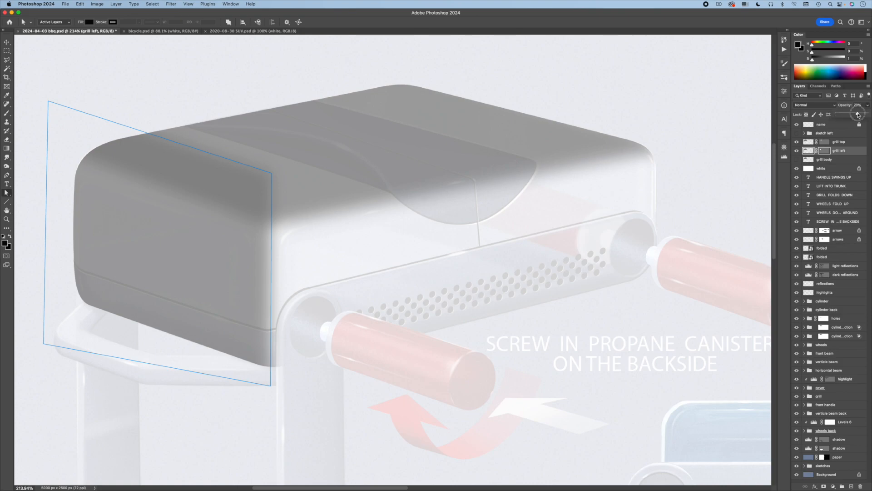
drag(859, 114, 868, 114)
click(854, 142)
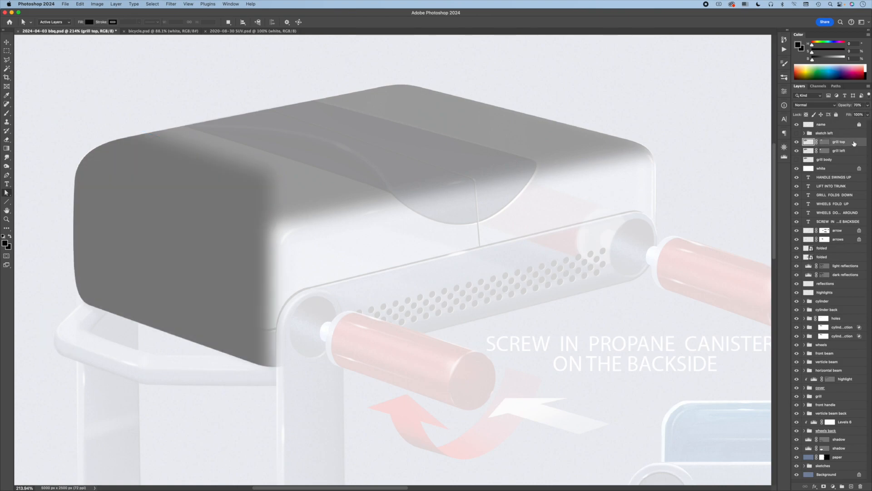
Step: Raise the "grill top" layer to 100% opacity, and show the "grill body" layer at 100% opacity
click(868, 105)
drag(859, 114, 867, 114)
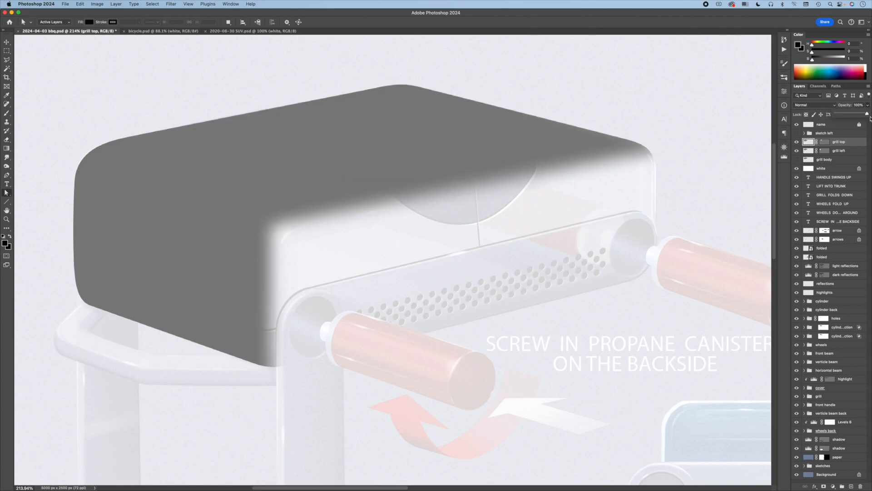
click(797, 160)
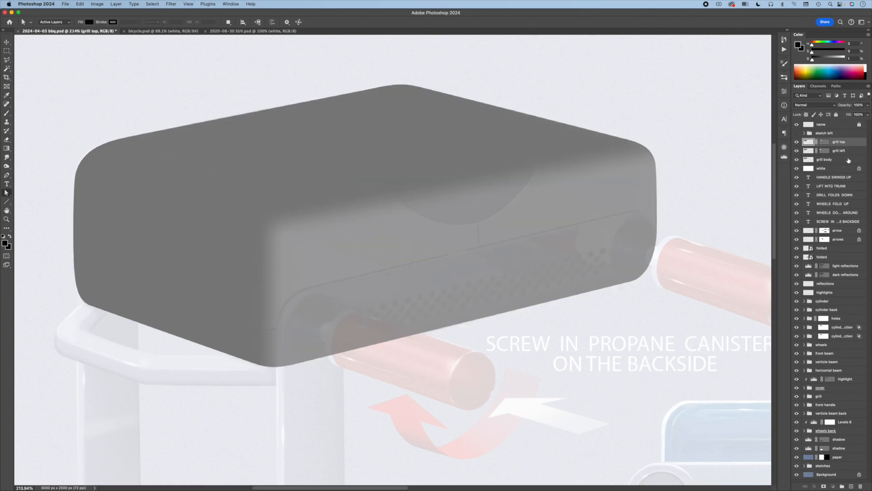
click(848, 160)
click(868, 105)
drag(859, 115, 867, 114)
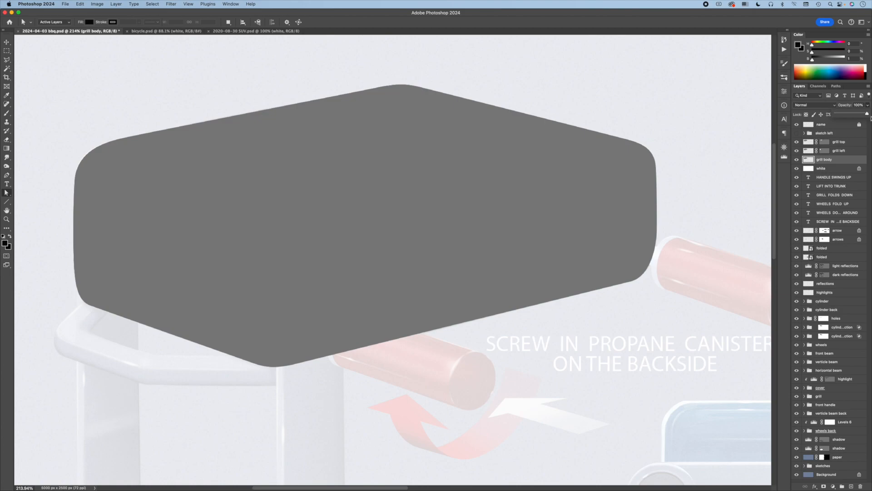
Step: Lighten the "grill top" layer with a Levels adjustment, setting the midtone input to 2
click(855, 143)
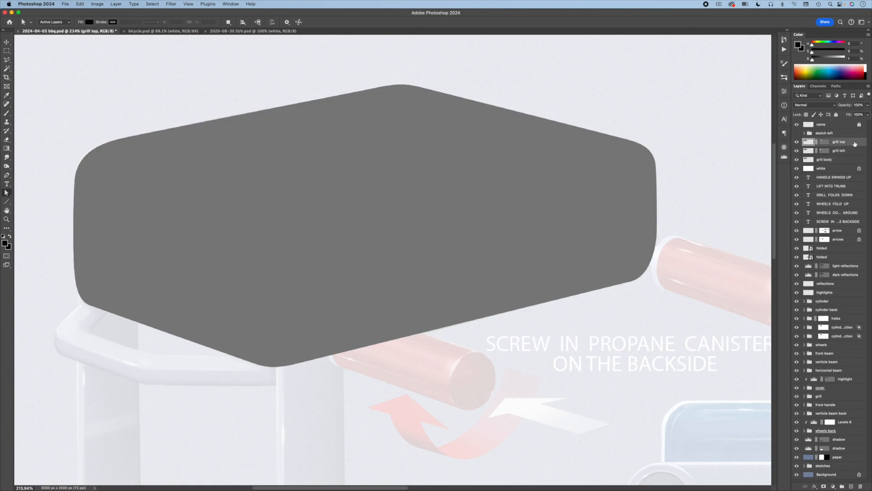
click(97, 4)
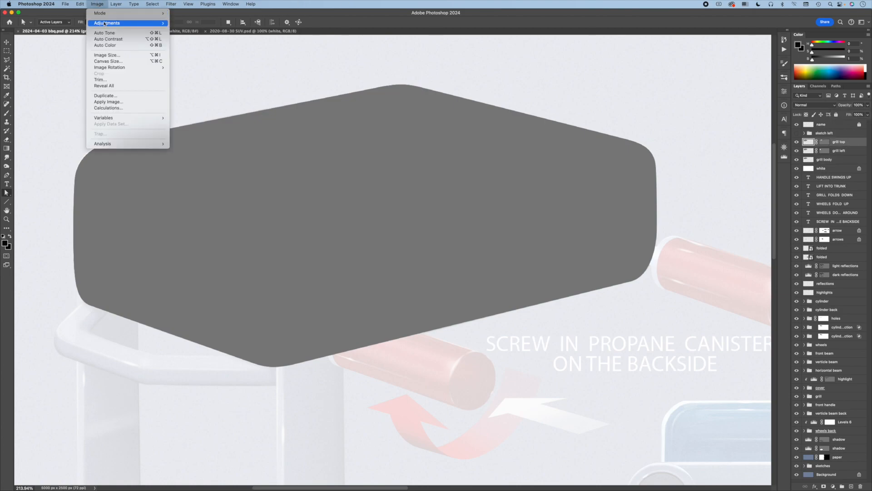
mouse_move(127, 23)
click(209, 30)
drag(418, 203, 397, 205)
key(Tab)
text(2)
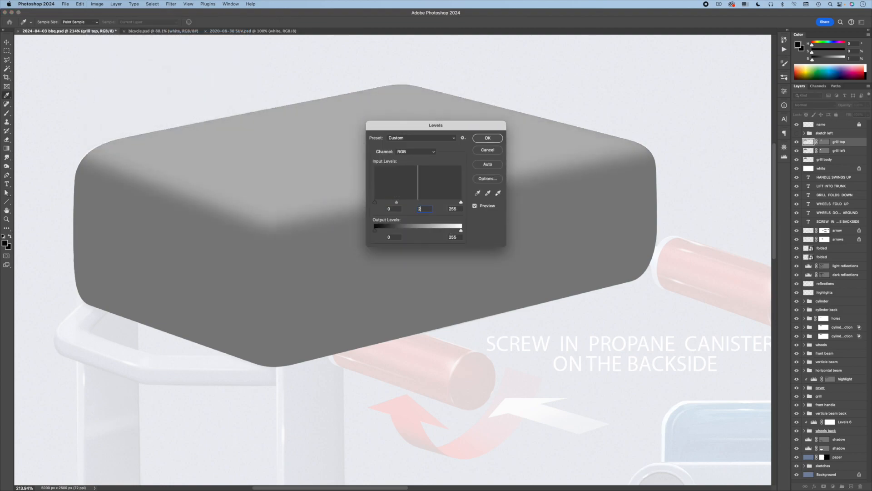
click(488, 138)
Step: Lighten the "grill left" layer with a Levels adjustment, setting the midtone input to 1.4
click(854, 151)
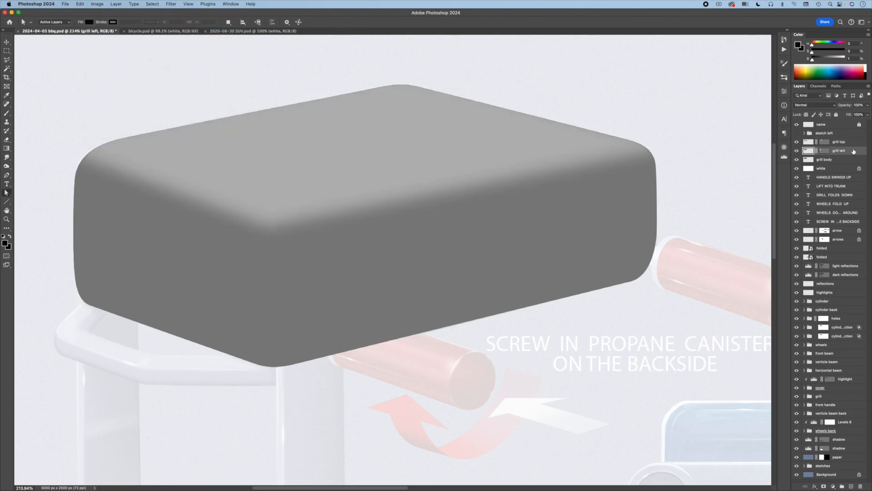
click(97, 4)
mouse_move(112, 21)
click(209, 29)
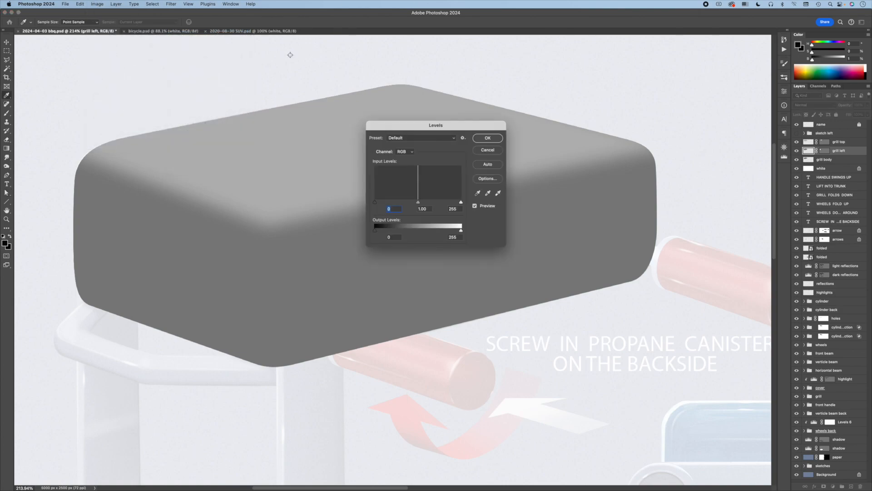
click(423, 208)
text(1.4)
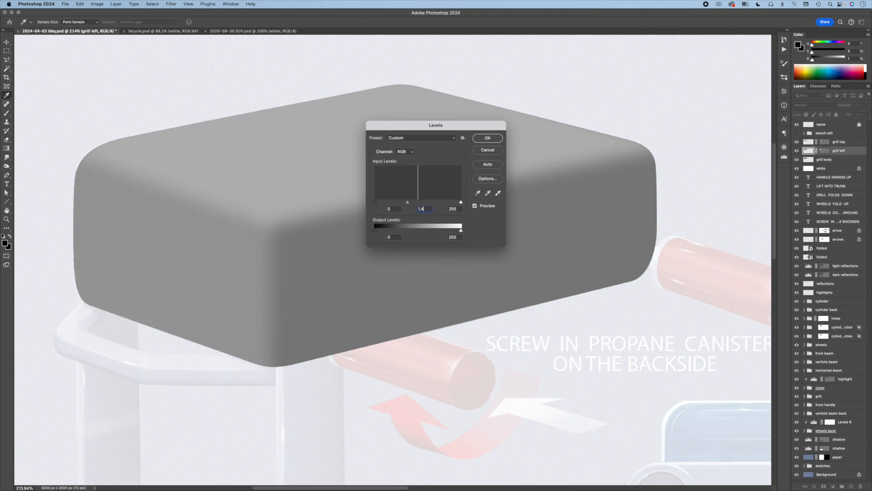
click(488, 139)
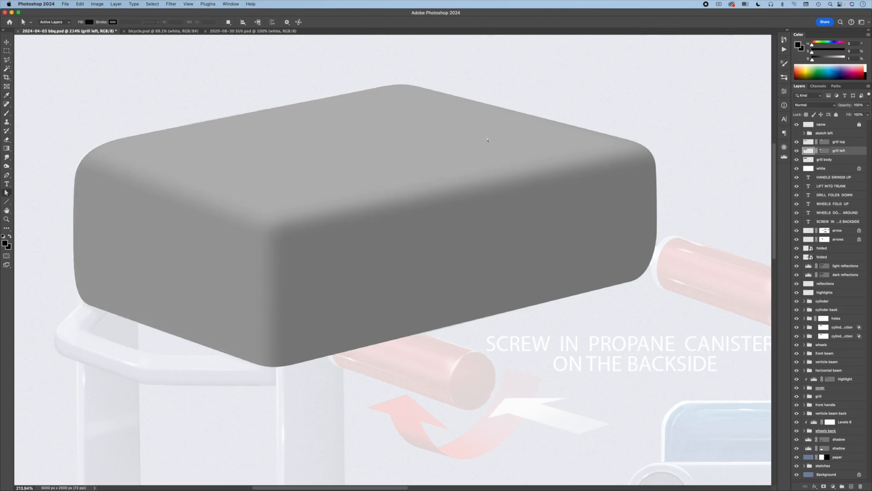
Step: Try a 10 px feather on the "grill top" layer's vector mask, and settle on 20 px
click(826, 143)
click(826, 142)
click(744, 149)
text(0)
key(Return)
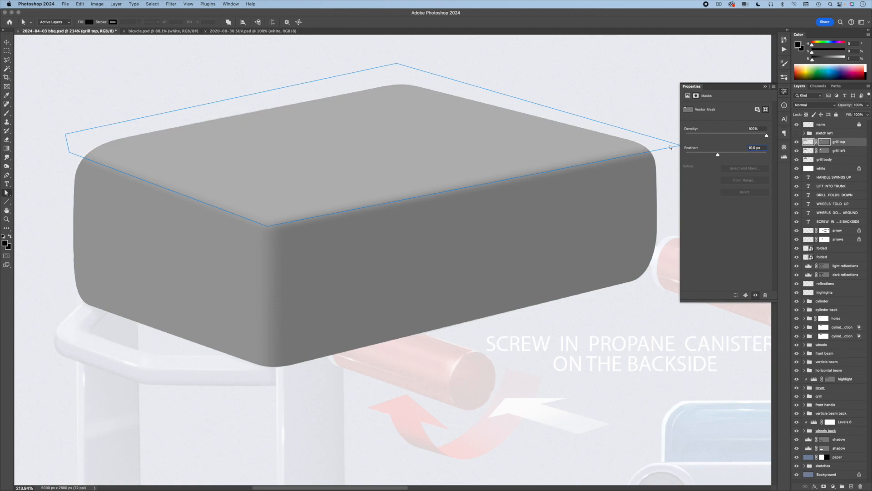
text(20)
key(Return)
Step: Group the "grill top", "grill left" and "grill body" layers into a new group named "grill body"
click(850, 161)
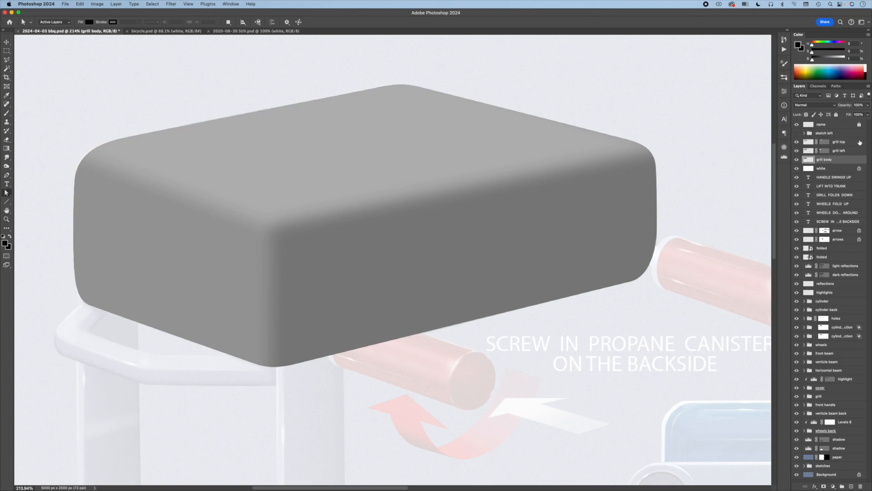
shift+click(854, 142)
click(868, 86)
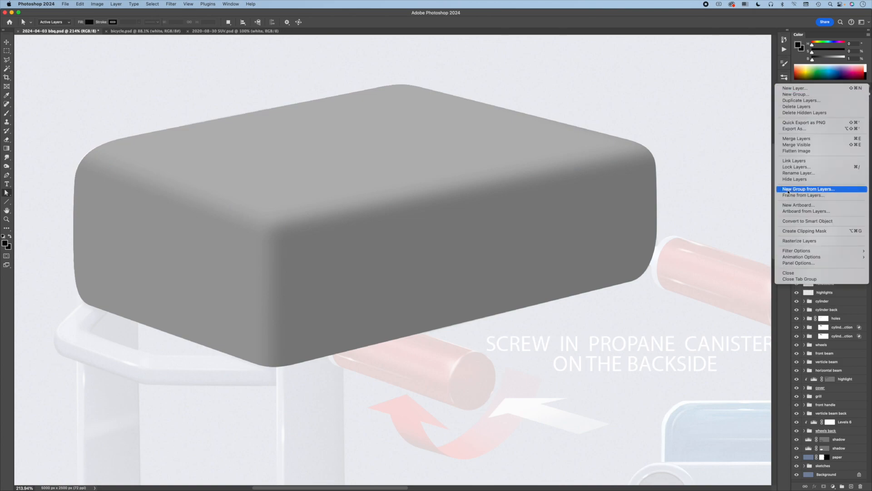
click(815, 191)
text(grill body)
key(Return)
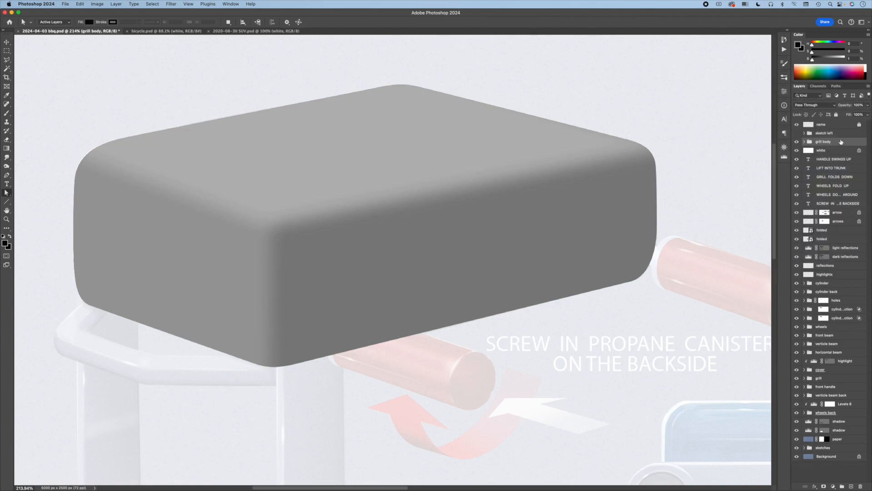
Step: Add a colorizing Hue/Saturation adjustment clipped to the "grill body" group, tinting it blue with saturation 37 and lightness -13
click(833, 486)
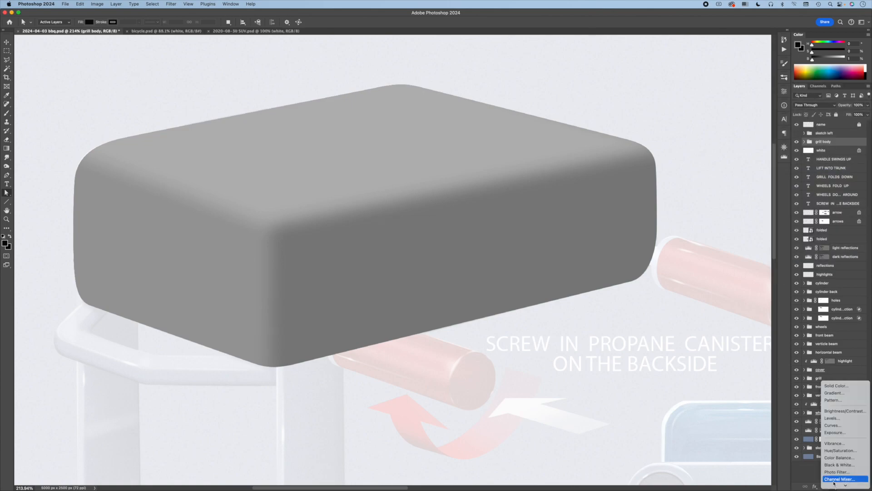
click(839, 450)
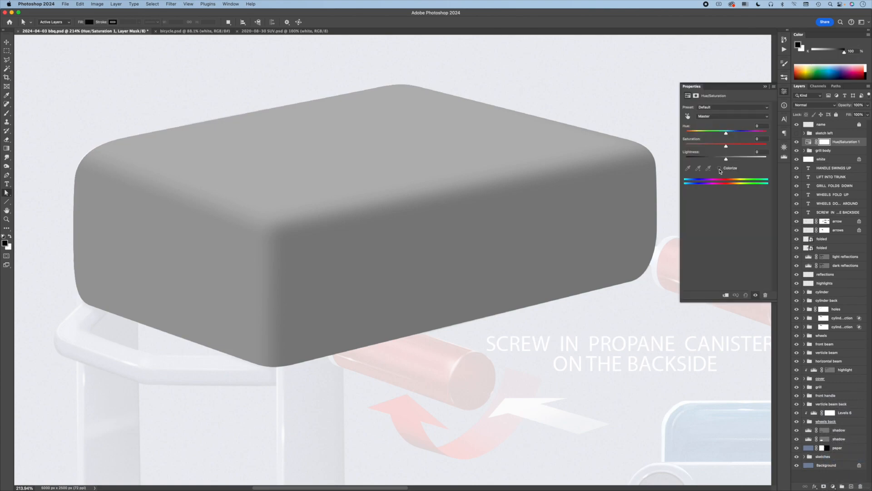
click(719, 168)
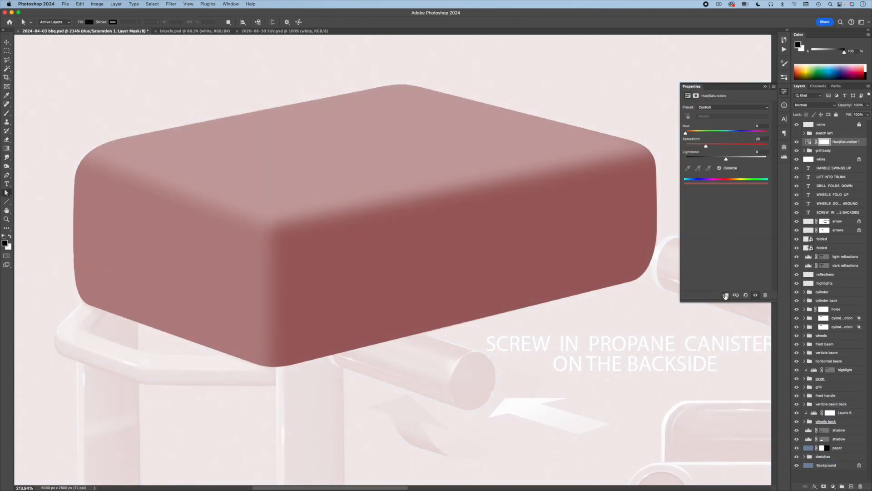
click(726, 296)
drag(706, 146, 715, 147)
drag(685, 133, 734, 134)
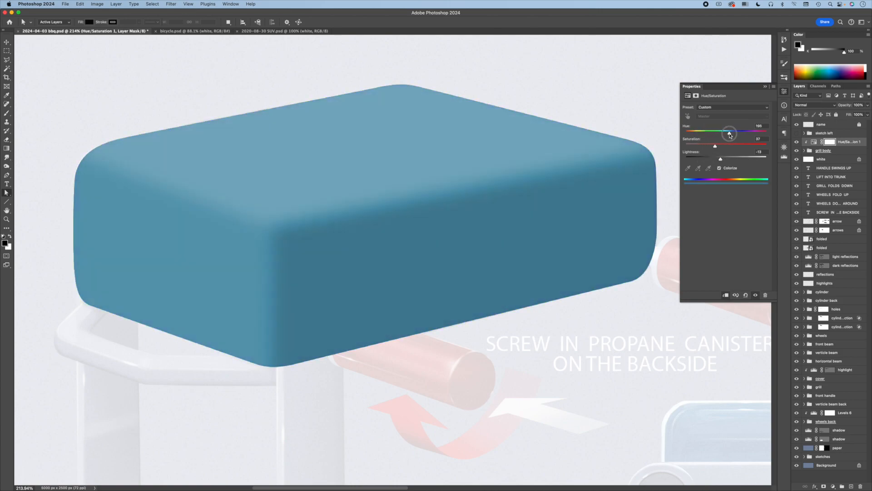
Step: Draw a black vertical rectangle about 50 by 207 px on the grill's left face and fully round its ends
click(842, 151)
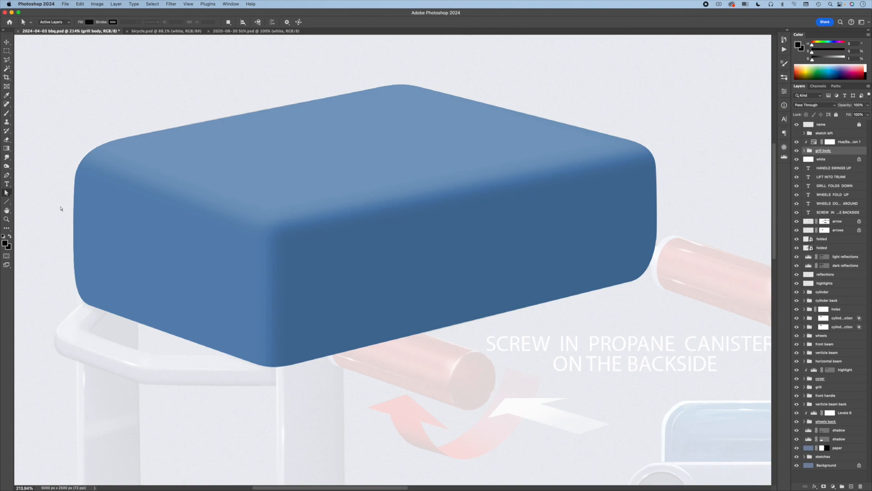
click(6, 201)
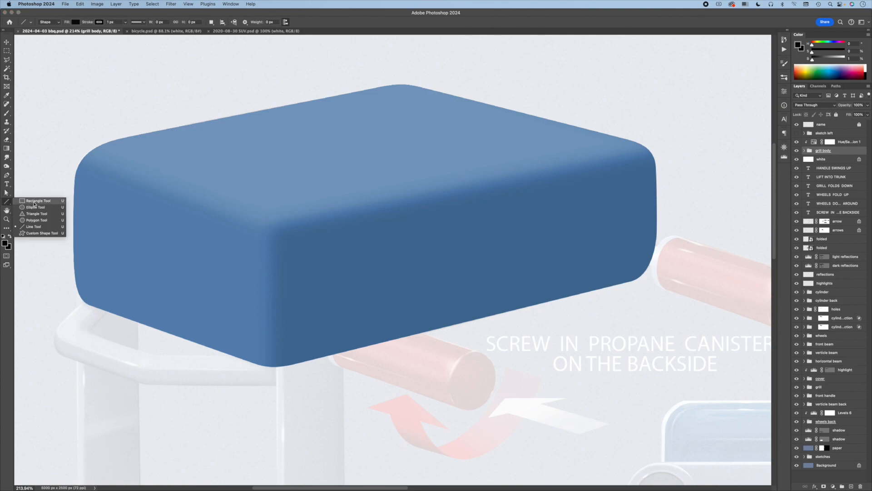
click(34, 204)
drag(203, 239, 221, 316)
scroll(212, 271, up, 5)
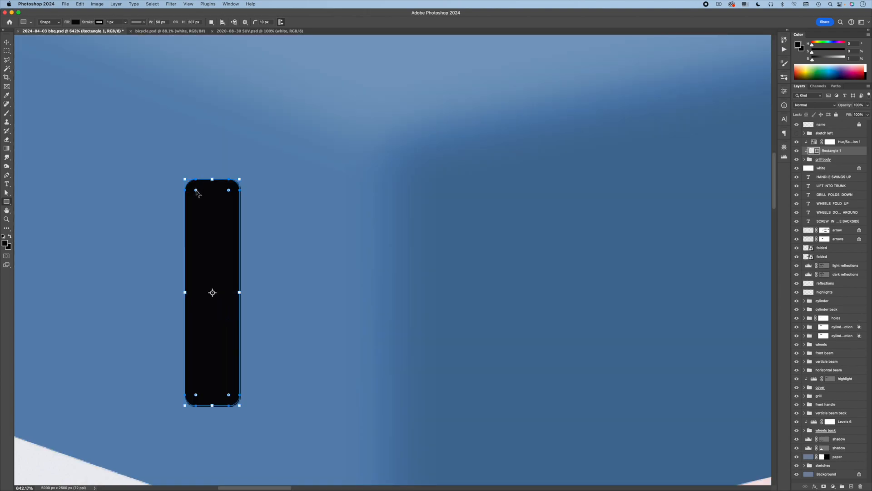
drag(196, 190, 214, 209)
key(ctrl+minus)
Step: Duplicate the rounded slot four times across the left face to form a row of five
key(v)
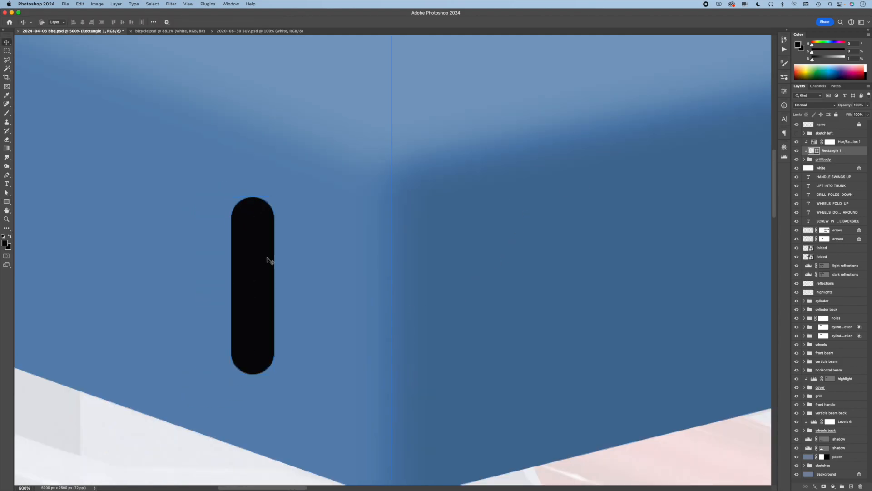
key(super+semicolon)
drag(255, 245, 133, 241)
drag(133, 241, 68, 240)
scroll(68, 239, left, 5)
drag(254, 244, 191, 241)
Step: Align the five slots by their vertical centers and distribute them evenly by their horizontal centers
shift+click(851, 187)
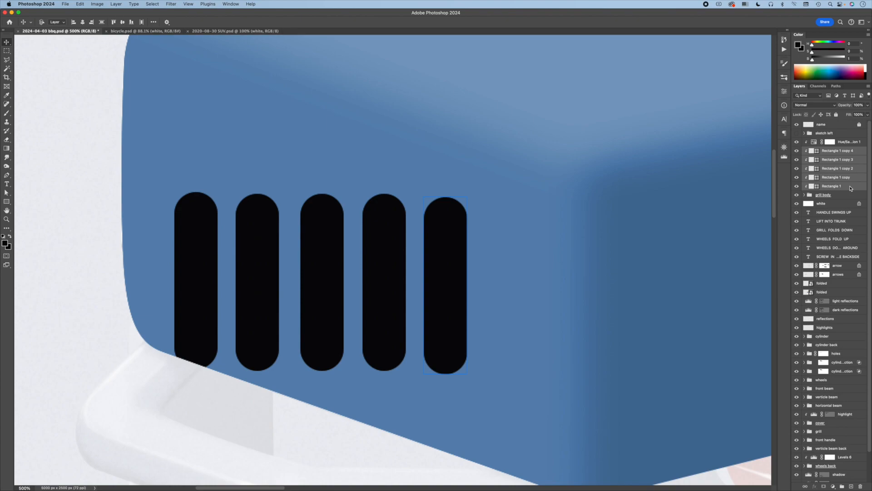
click(122, 21)
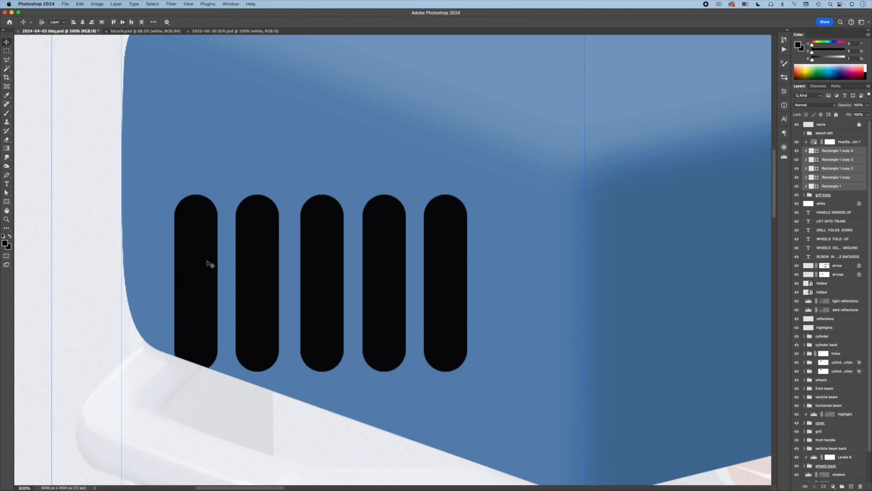
click(154, 22)
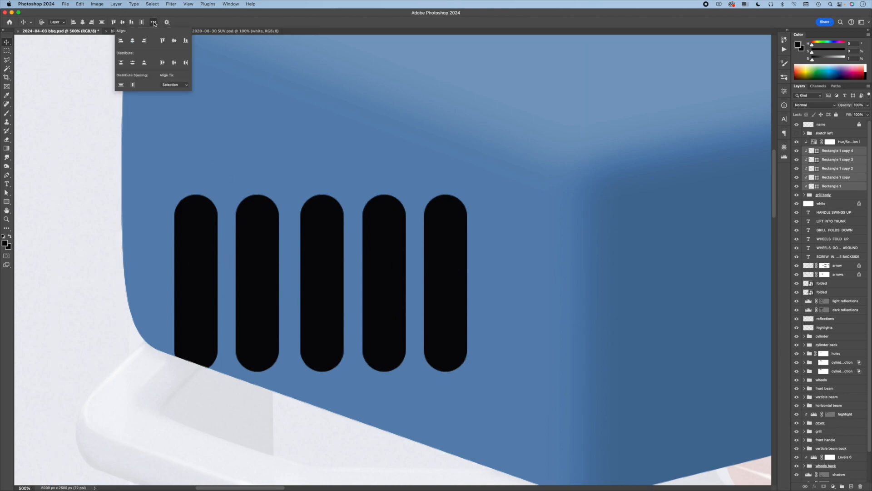
click(174, 63)
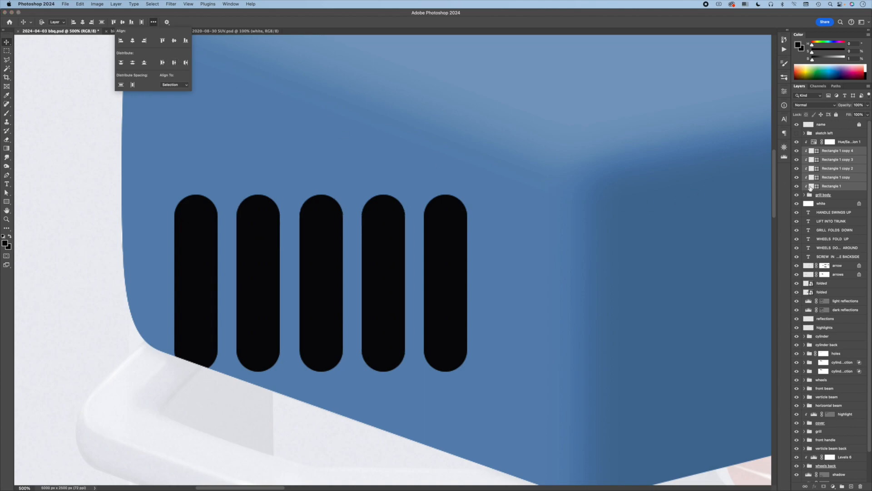
Step: Move the five slot layers above the Hue/Saturation adjustment and release them from the clipping mask
drag(834, 152, 833, 141)
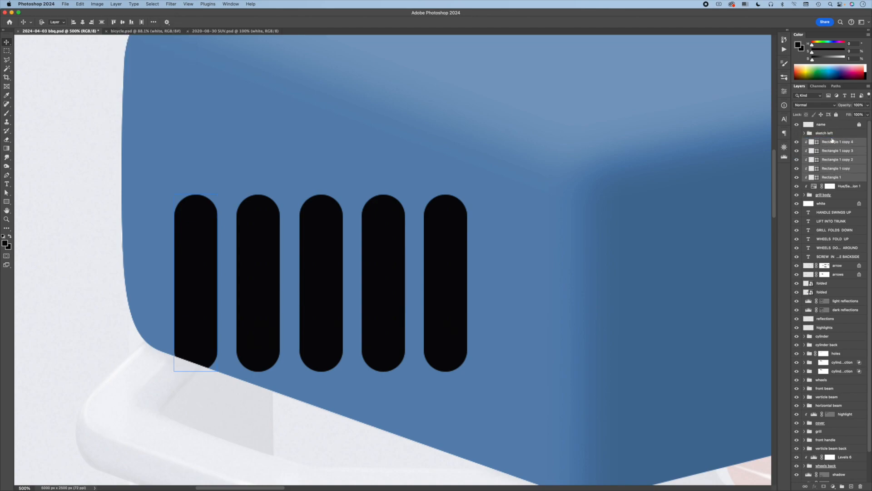
alt+click(823, 181)
alt+click(823, 182)
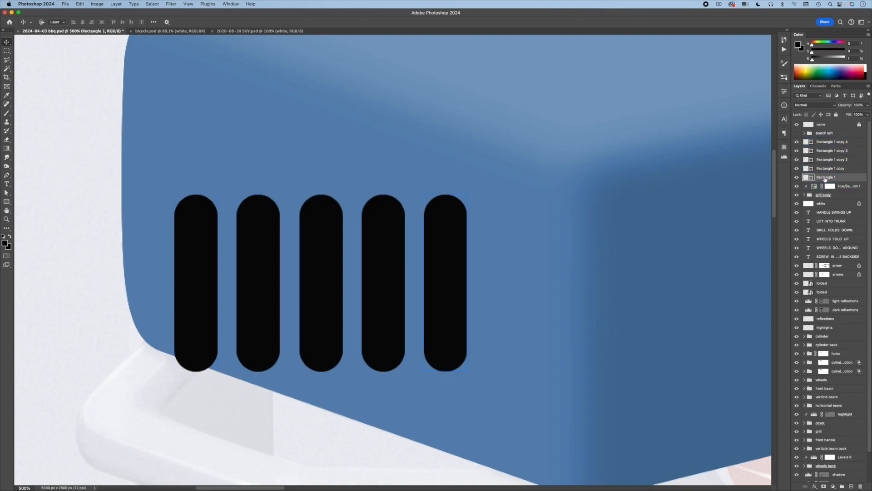
click(824, 188)
Step: Move the five slots lower toward the front corner and skew them vertically about 18 degrees to follow the left face's bottom edge
click(824, 177)
shift+click(823, 142)
drag(385, 268, 426, 358)
click(80, 4)
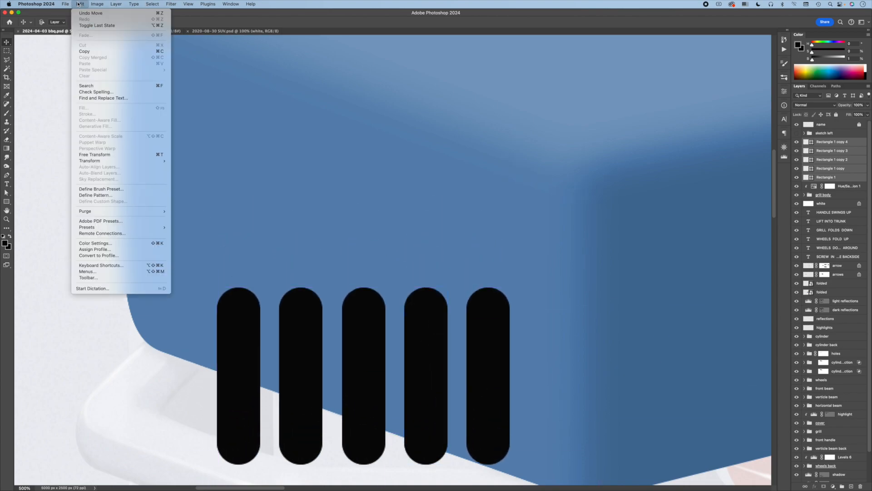
mouse_move(120, 161)
click(205, 183)
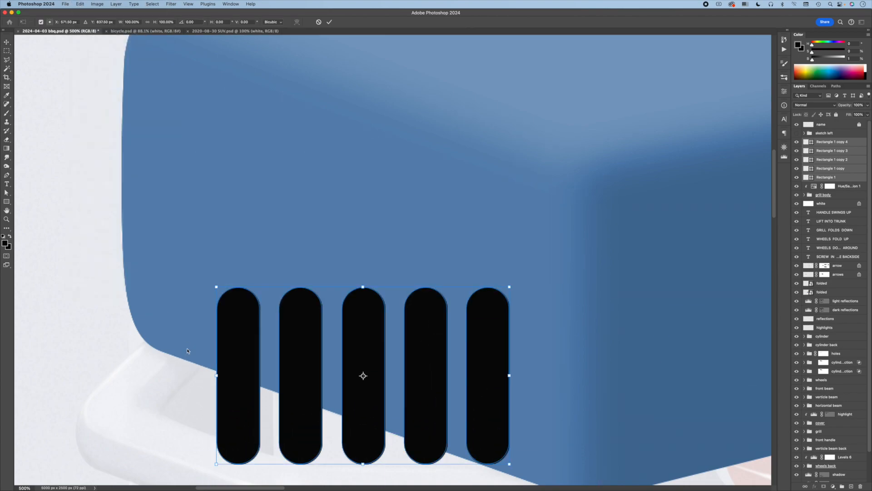
drag(216, 376, 217, 283)
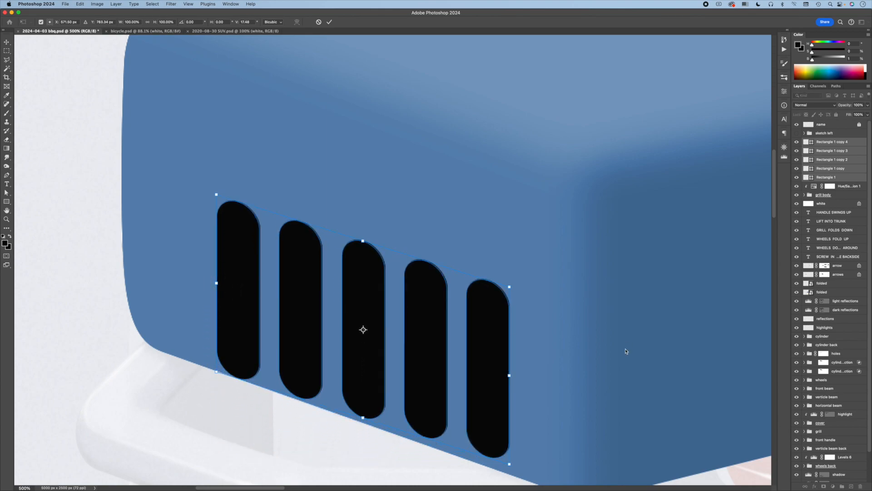
drag(509, 376, 510, 386)
Step: Scale the skewed row of slots down slightly to fit within the left face
right_click(487, 337)
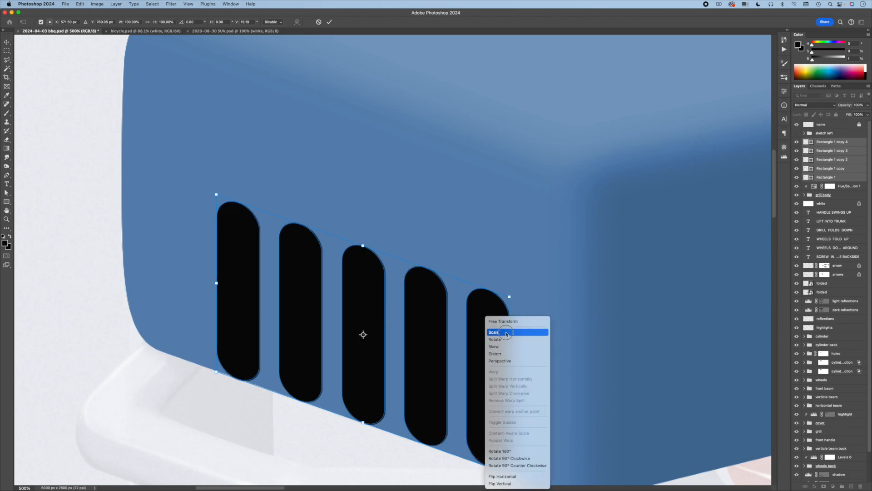
click(506, 333)
drag(509, 473, 451, 423)
drag(451, 275, 463, 272)
key(Return)
Step: Merge the five slot shapes into a single shape layer
key(super+minus)
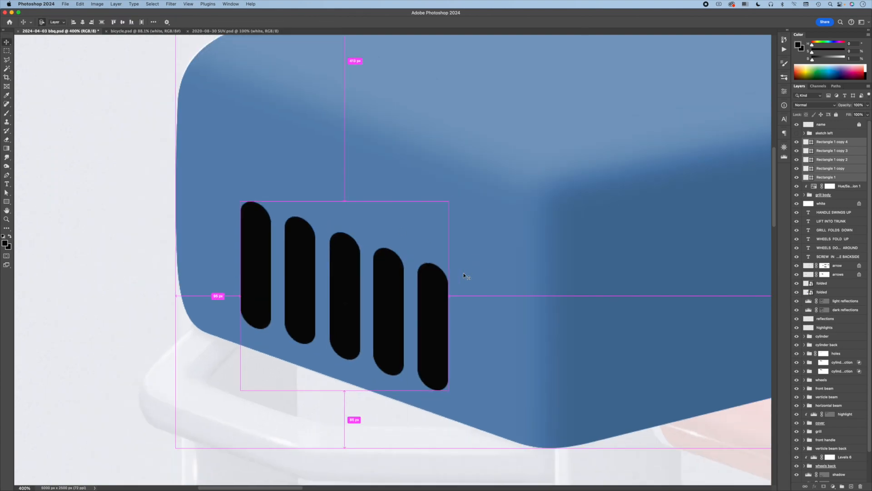
right_click(833, 142)
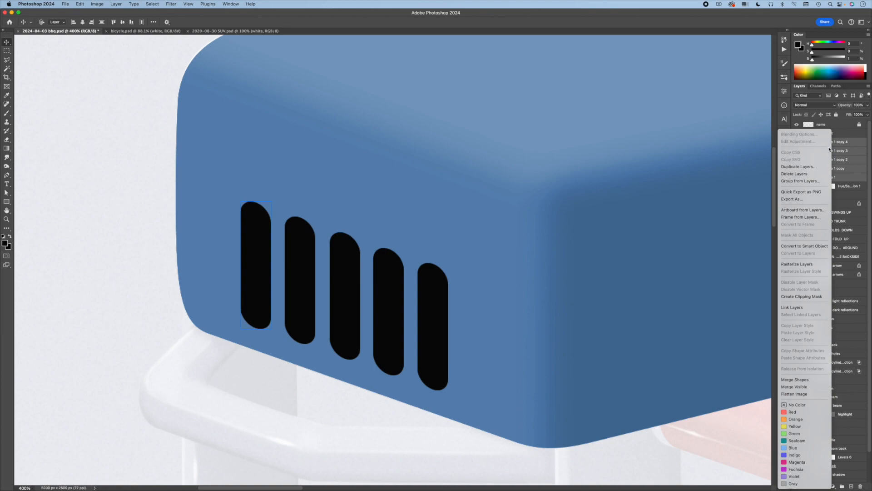
click(799, 380)
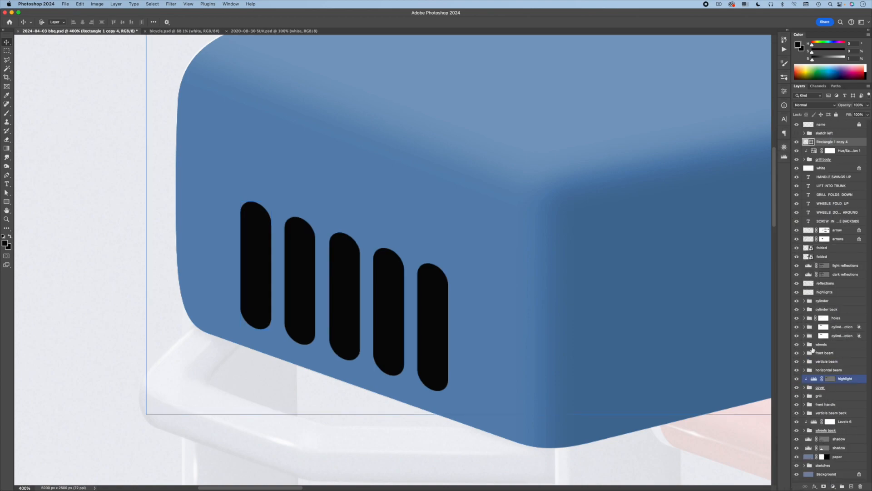
Step: Rasterize the merged slot shape layer and rename it "openings"
right_click(826, 143)
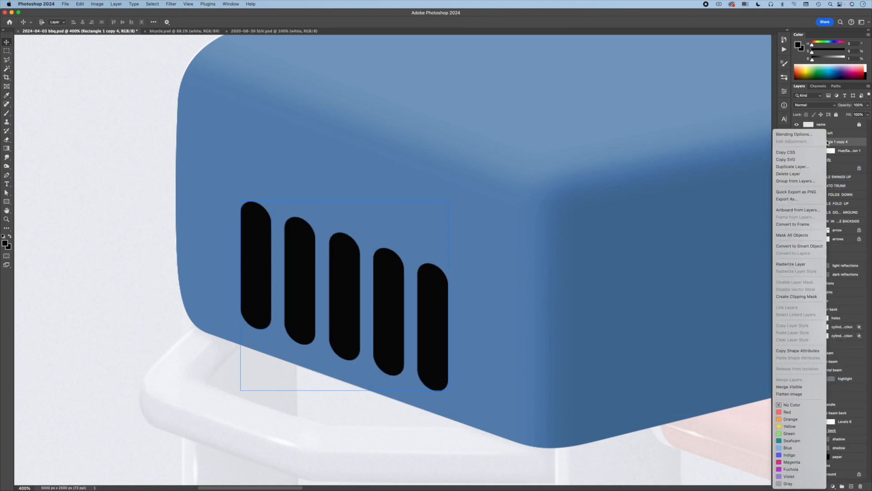
click(800, 265)
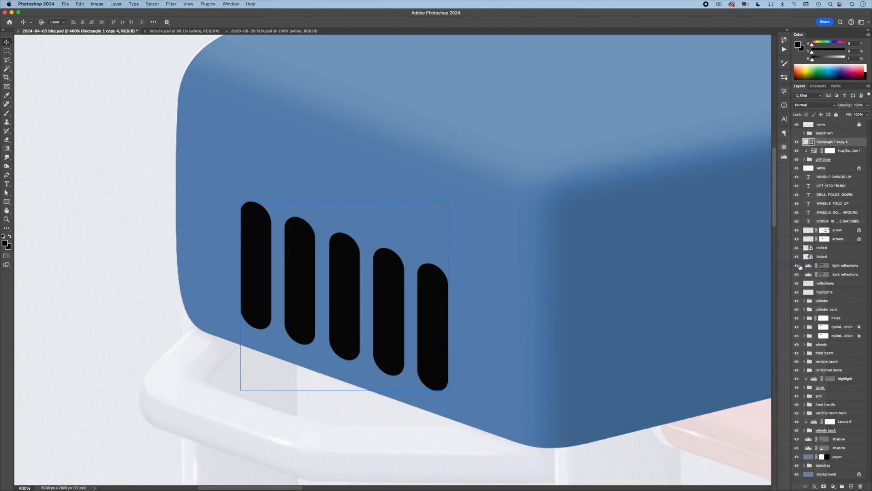
double_click(839, 143)
text(opening)
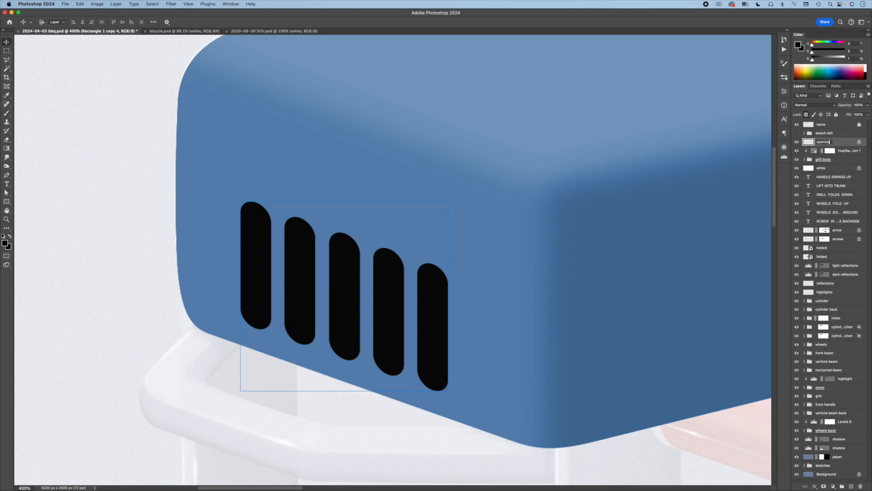
text(s)
key(Return)
Step: Duplicate the openings layer and name the lower copy "opening edges"
click(868, 86)
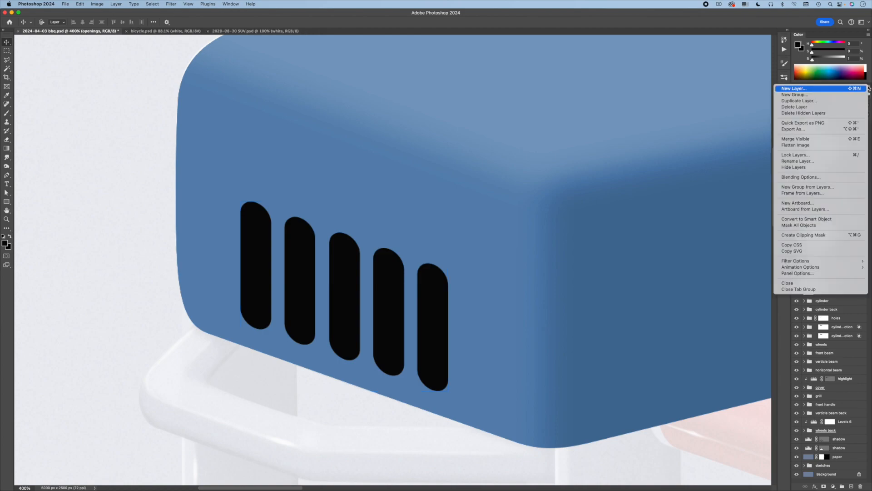
click(816, 101)
click(426, 234)
key(BackSpace)
key(BackSpace)
key(BackSpace)
key(BackSpace)
key(BackSpace)
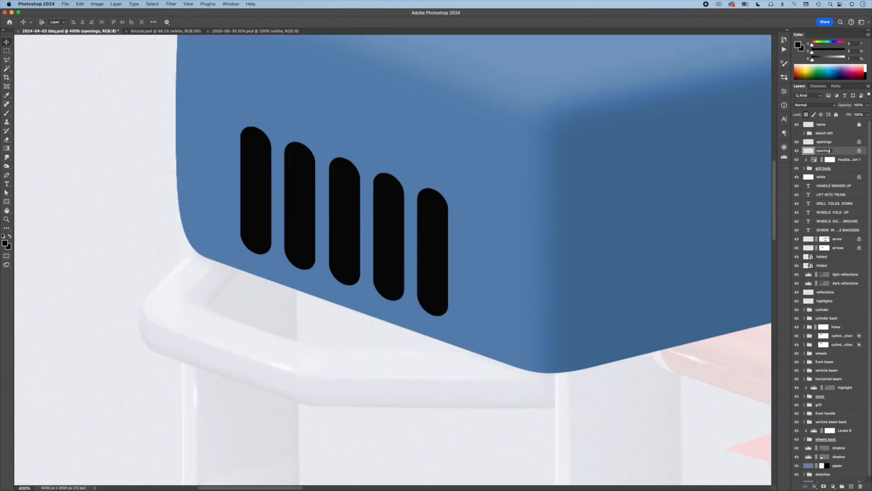
text(edges)
key(Return)
Step: Fill the opening edges layer with white and nudge it two steps down and two steps left to form slot rims
click(80, 3)
click(90, 109)
click(448, 213)
click(448, 214)
key(Return)
key(v)
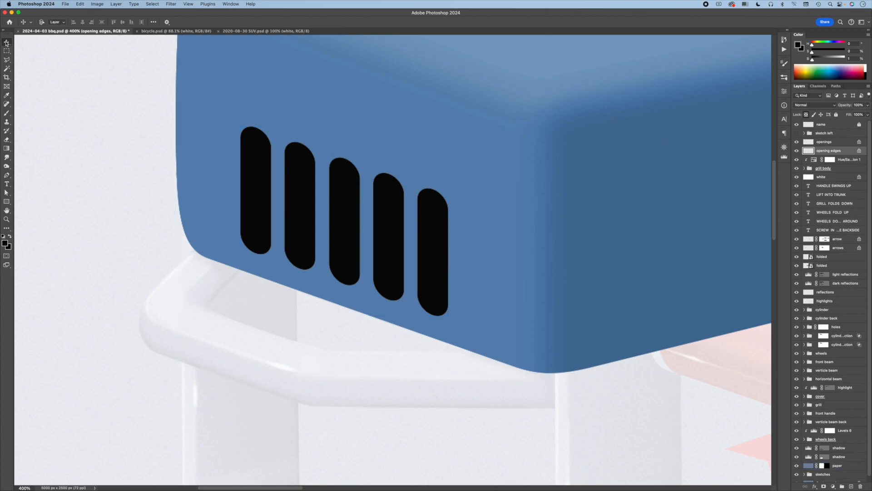
key(Down)
key(Down)
key(Left)
key(Left)
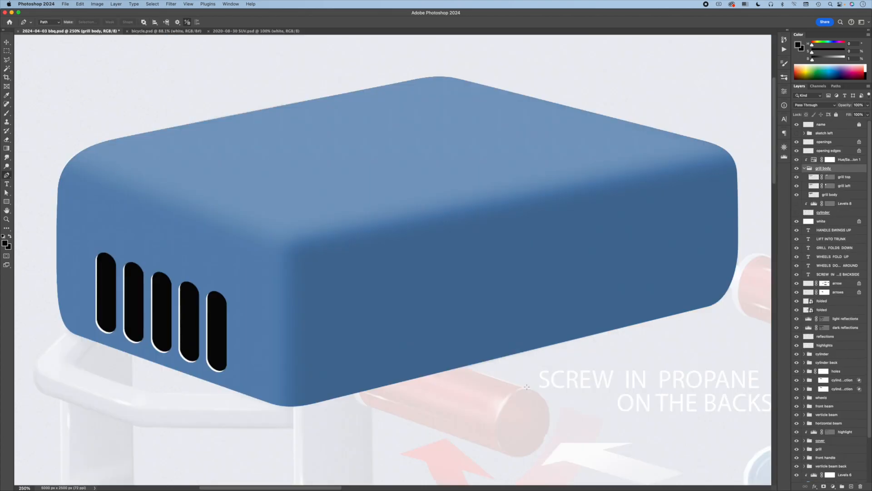
Step: Draw a closed Pen path around the grill body's bottom edge, curved at the front corner and extending past both sides
click(26, 299)
drag(289, 388, 305, 388)
drag(750, 274, 764, 271)
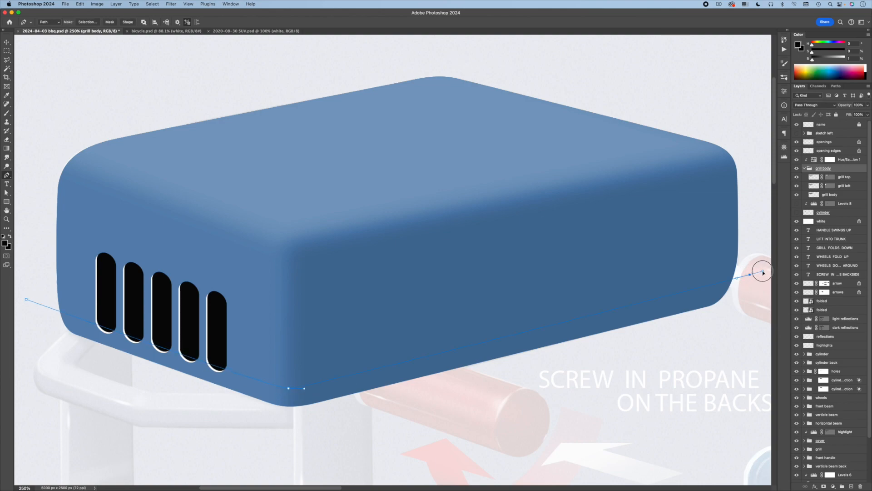
click(742, 357)
click(293, 455)
click(39, 373)
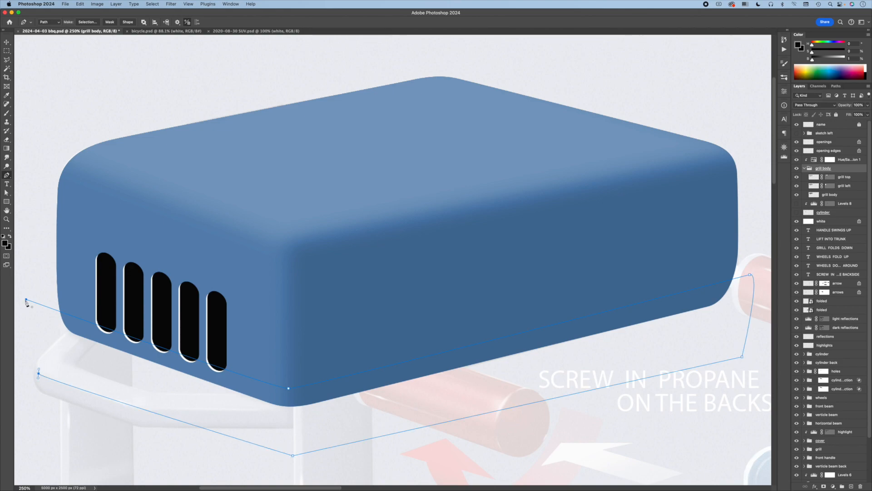
click(26, 299)
Step: Add a Levels adjustment masked by the bottom-edge path, feather its mask 20 px and darken the midtones
click(834, 486)
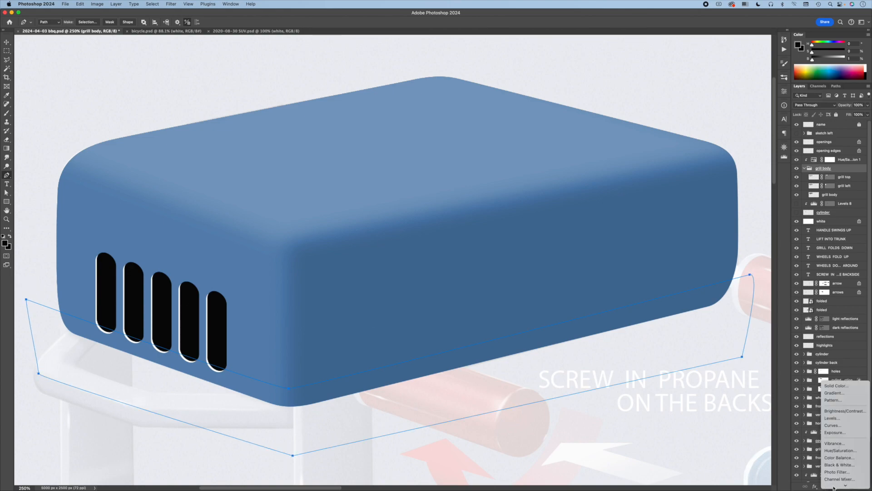
click(846, 418)
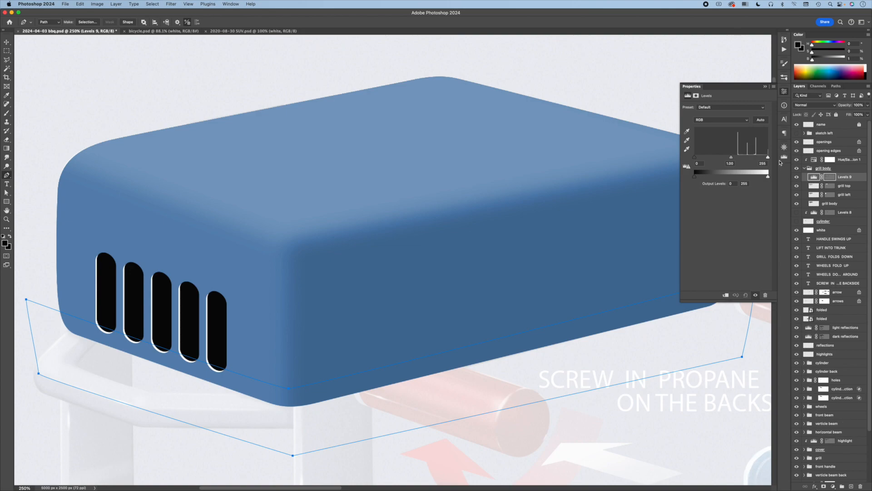
drag(731, 157, 740, 160)
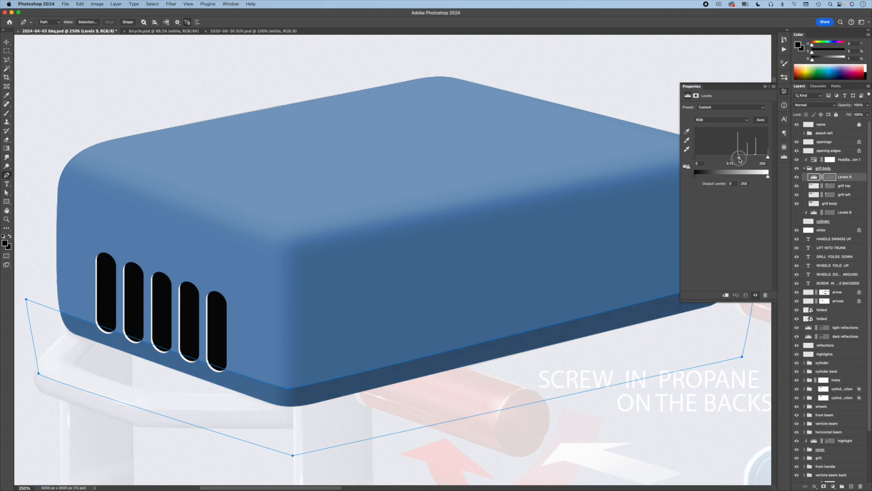
click(696, 96)
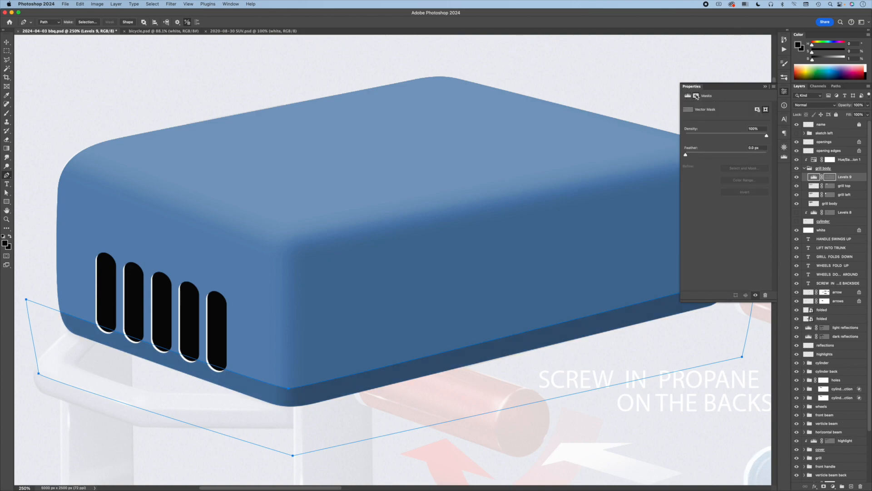
click(766, 148)
text(20)
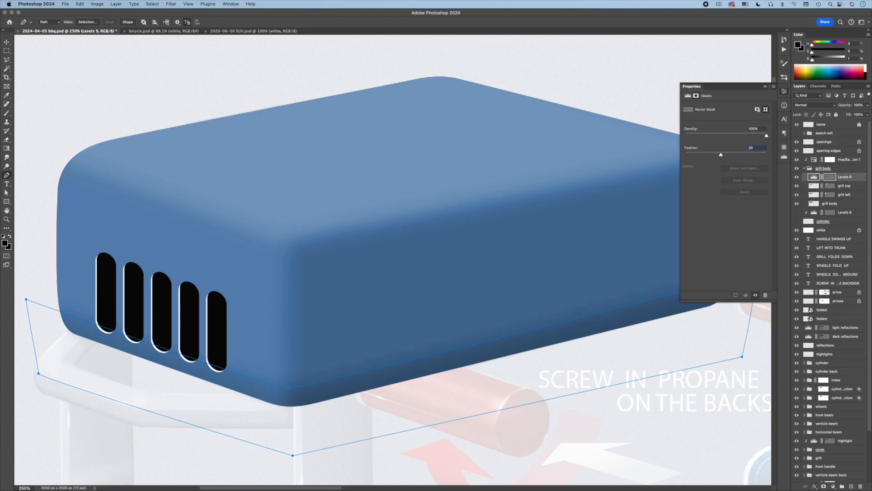
click(687, 96)
drag(731, 157, 747, 159)
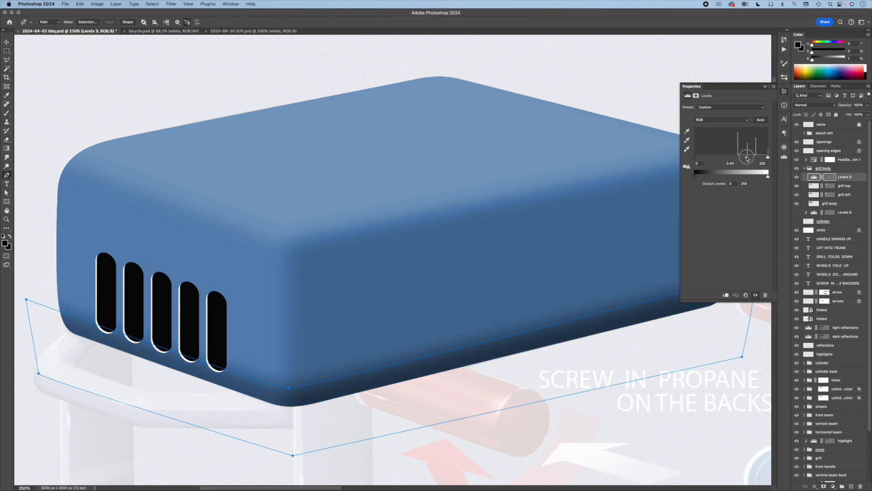
Step: Draw a thin closed Pen path in the grill body group along the front edges of the body's top face
click(852, 169)
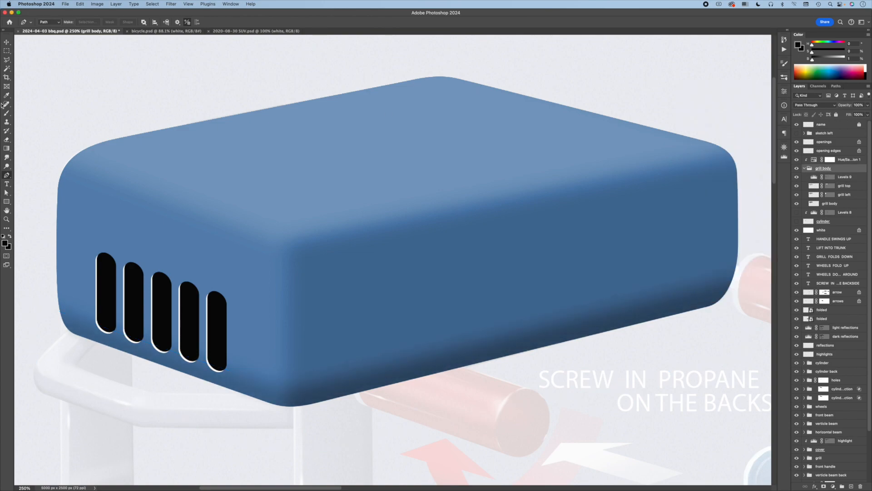
click(35, 148)
click(287, 230)
click(748, 145)
click(754, 155)
click(286, 244)
click(30, 160)
click(35, 148)
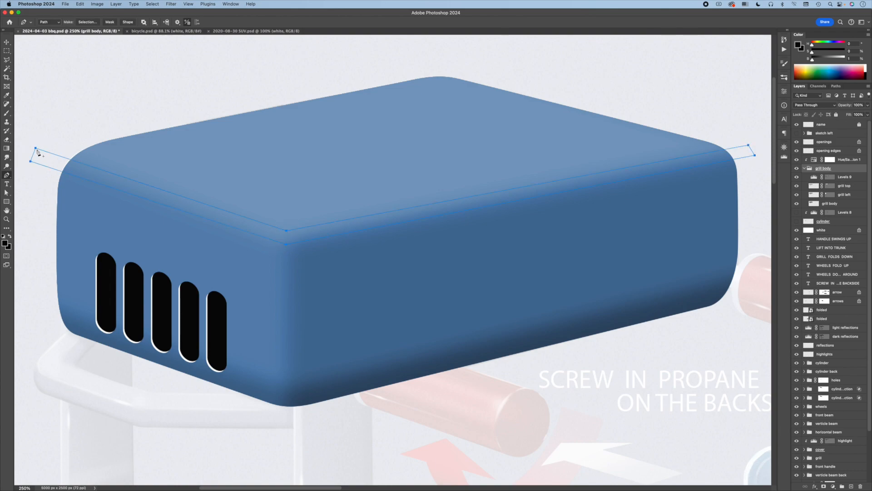
Step: Add a Levels adjustment masked by the thin edge band, feather its mask 20 px and brighten the midtones
click(833, 486)
click(848, 420)
mouse_move(731, 157)
mouse_down()
mouse_move(723, 157)
mouse_move(733, 154)
mouse_up()
click(697, 96)
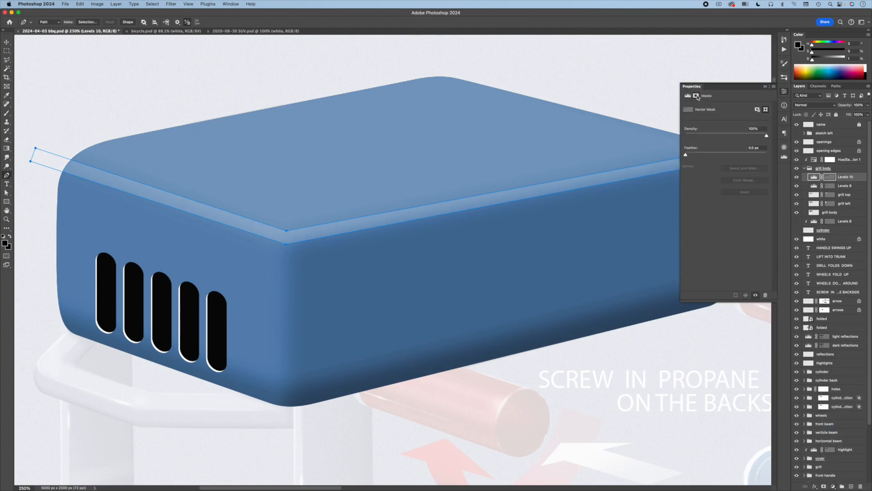
click(750, 148)
text(20)
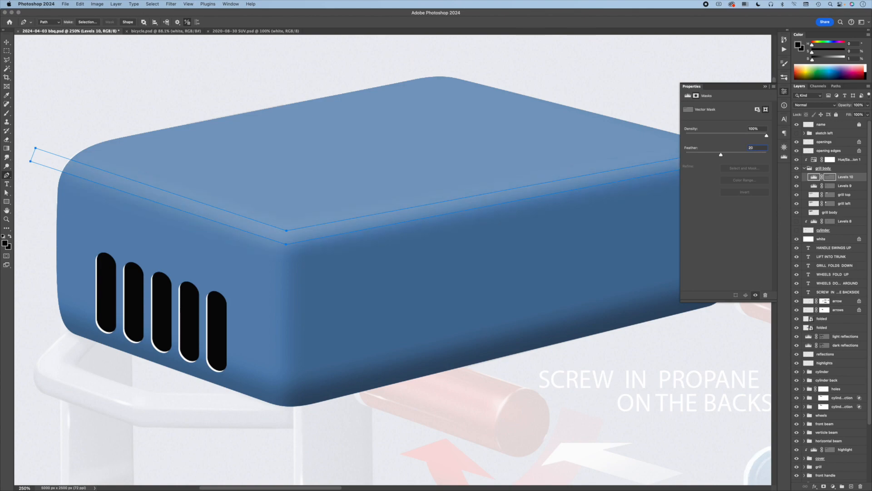
click(688, 96)
drag(727, 158, 712, 159)
click(765, 87)
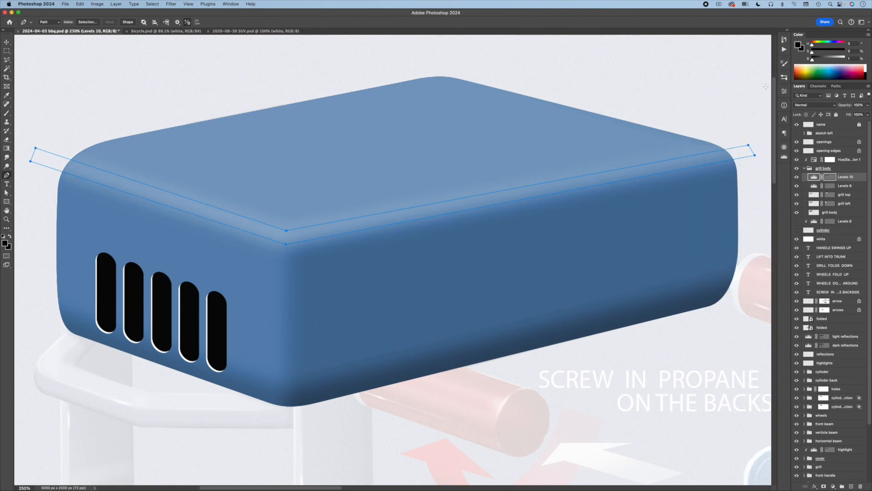
Step: Draw closed reflection paths in the grill body group: two upright four-sided panels across the top face and a slanted one on the right face
click(847, 169)
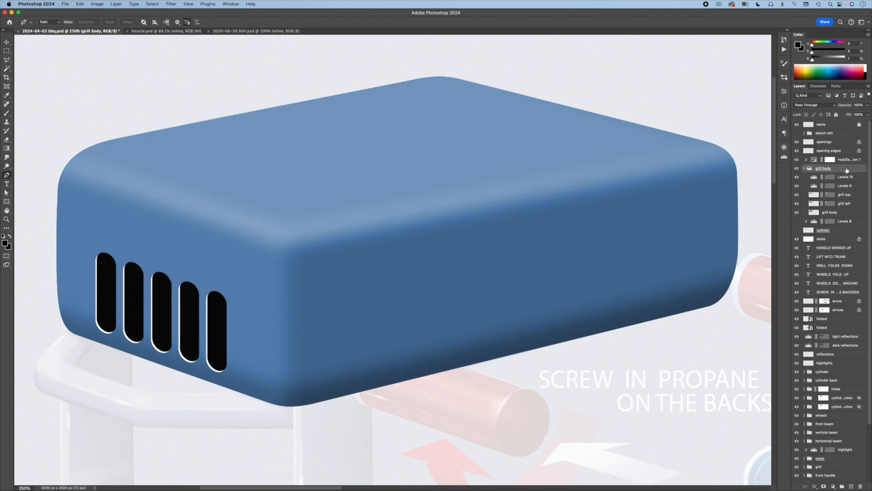
click(372, 45)
click(371, 196)
click(291, 215)
click(286, 48)
click(372, 45)
click(446, 193)
click(594, 164)
click(587, 60)
click(446, 41)
click(349, 295)
click(444, 346)
click(556, 319)
click(439, 232)
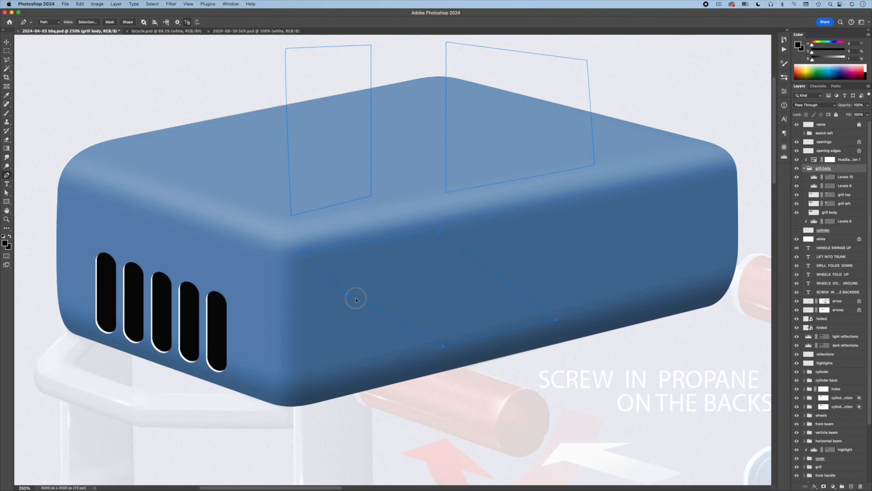
click(350, 296)
Step: Adjust the reflection paths' anchor points, enlarging the top panels slightly and widening the slanted panel on the right face
key(a)
drag(424, 238, 387, 249)
drag(292, 295, 303, 297)
drag(444, 346, 449, 342)
drag(556, 320, 568, 317)
drag(447, 193, 454, 194)
drag(587, 60, 596, 60)
drag(371, 196, 378, 206)
drag(291, 216, 292, 224)
drag(388, 248, 459, 232)
drag(568, 317, 640, 301)
drag(387, 248, 424, 258)
drag(450, 343, 472, 335)
drag(303, 297, 298, 261)
drag(424, 257, 394, 238)
drag(459, 232, 452, 229)
Step: Add a Levels adjustment masked by the reflection paths, brighten its midtones slightly and feather the mask 5 px
click(833, 486)
click(849, 419)
drag(731, 157, 729, 159)
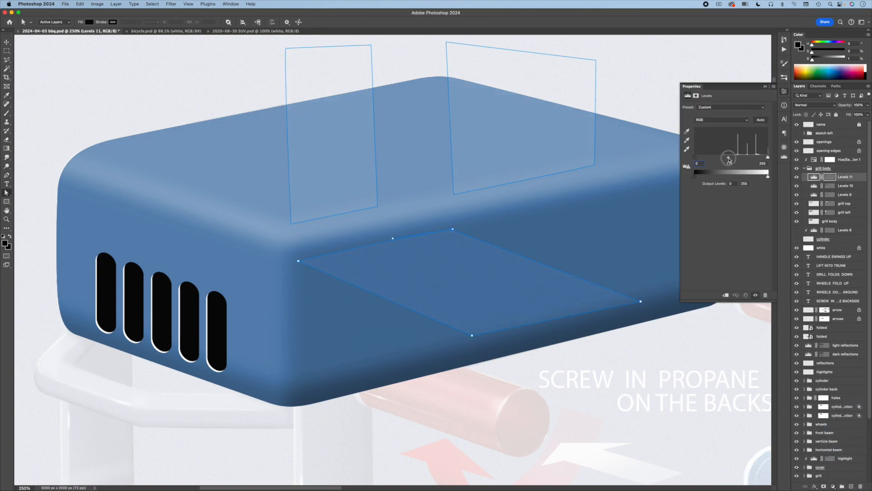
click(696, 96)
click(750, 148)
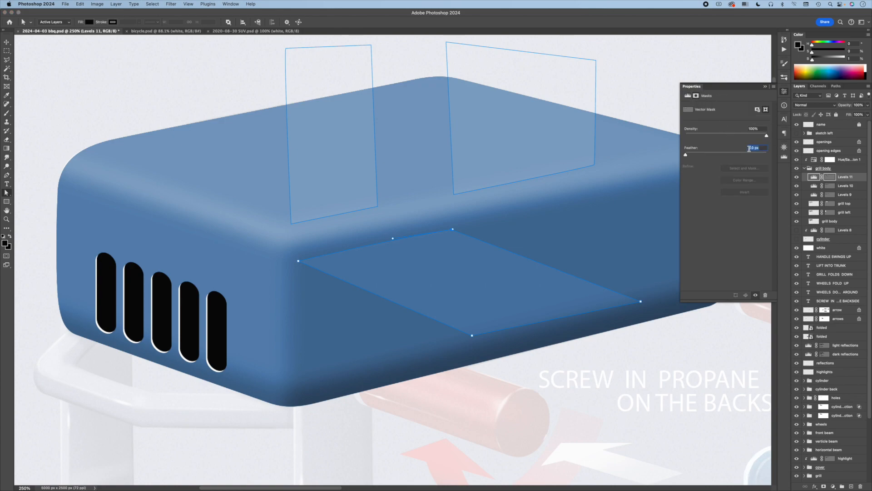
text(5)
text(m)
Step: Toggle the reflection, edge highlight and bottom shadow Levels layers off and on to compare their effect
click(797, 178)
click(796, 178)
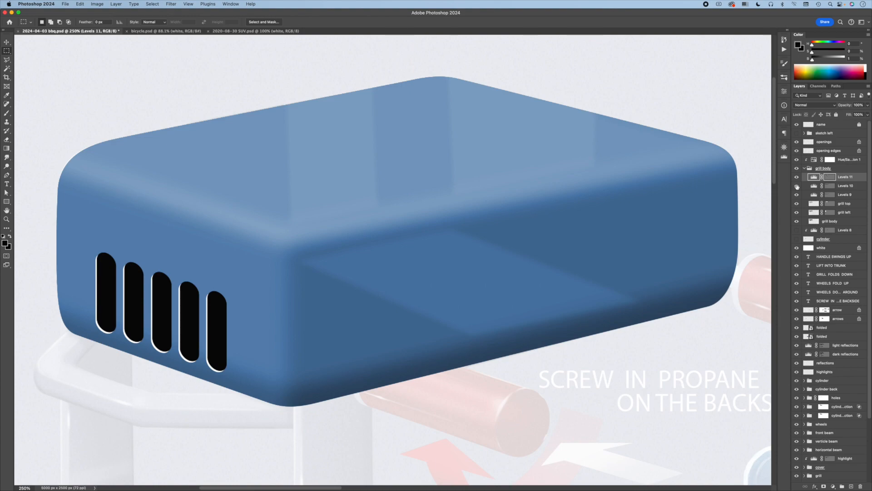
click(797, 186)
click(797, 186)
click(796, 195)
click(797, 195)
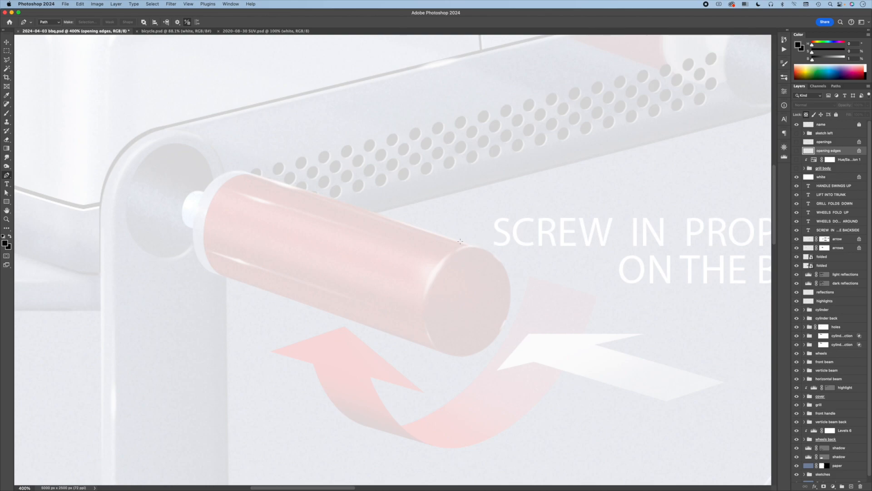
Step: Draw a closed, curved Pen path around the outline of the propane cylinder
drag(476, 246, 515, 259)
drag(449, 354, 416, 344)
drag(213, 273, 190, 266)
drag(242, 170, 285, 181)
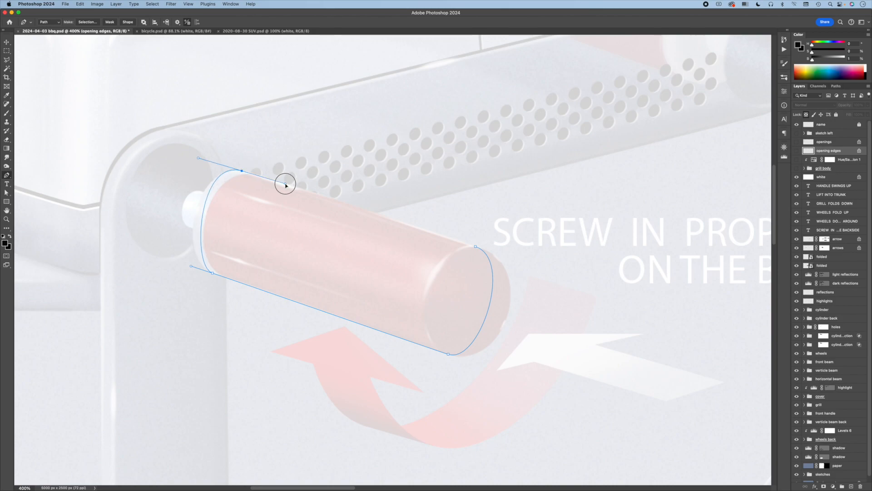
click(476, 246)
Step: Adjust the cylinder path's anchor points and direction handles so both rounded ends follow the propane cylinder's outline
key(a)
click(515, 260)
click(475, 246)
click(515, 261)
drag(515, 261, 551, 274)
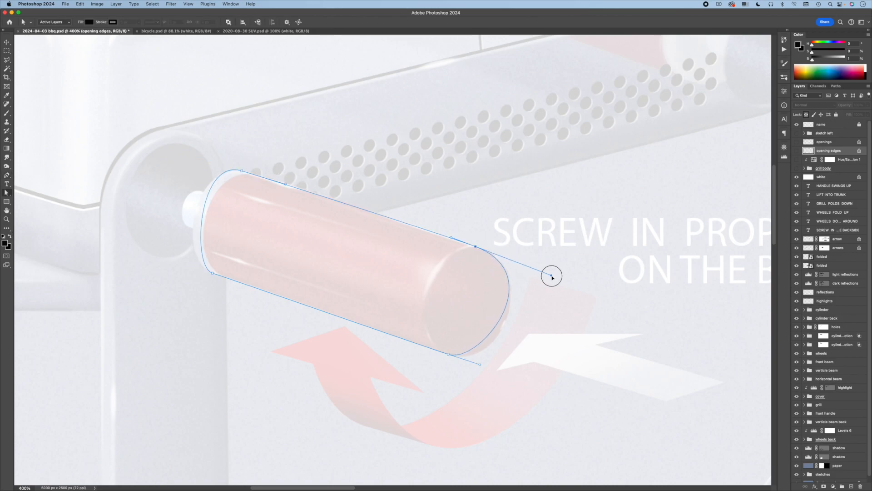
drag(480, 364, 494, 372)
drag(475, 247, 478, 247)
drag(554, 276, 548, 273)
drag(494, 373, 496, 373)
click(212, 273)
drag(192, 266, 175, 259)
drag(197, 156, 199, 158)
drag(175, 259, 173, 258)
click(478, 247)
Step: Save the work path as "cylinder body" and load it as a selection
click(837, 86)
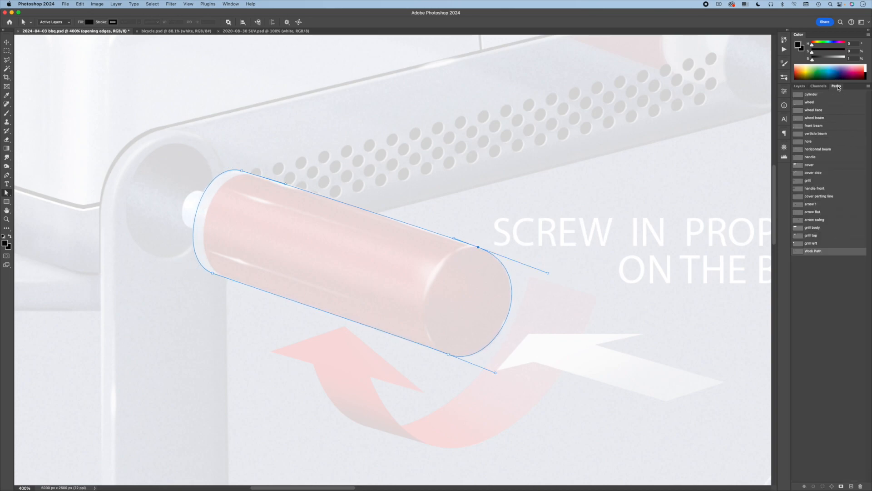
double_click(817, 251)
text(cylinder body)
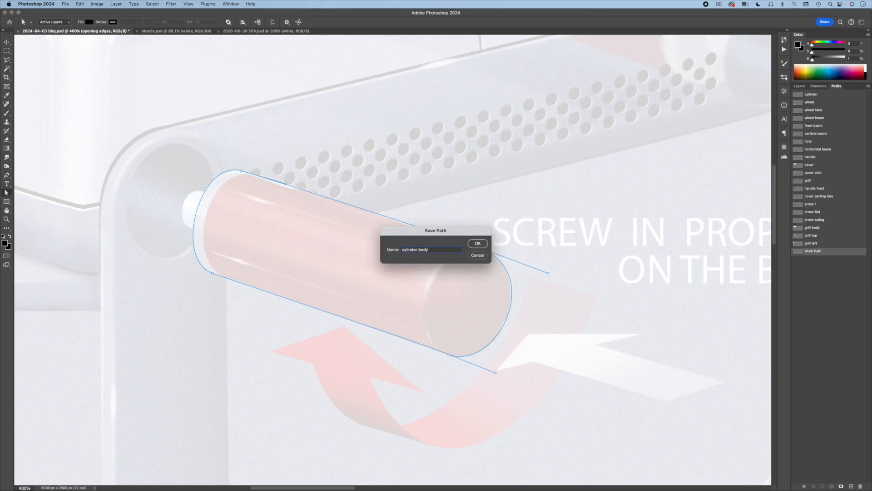
key(Return)
key(super+Return)
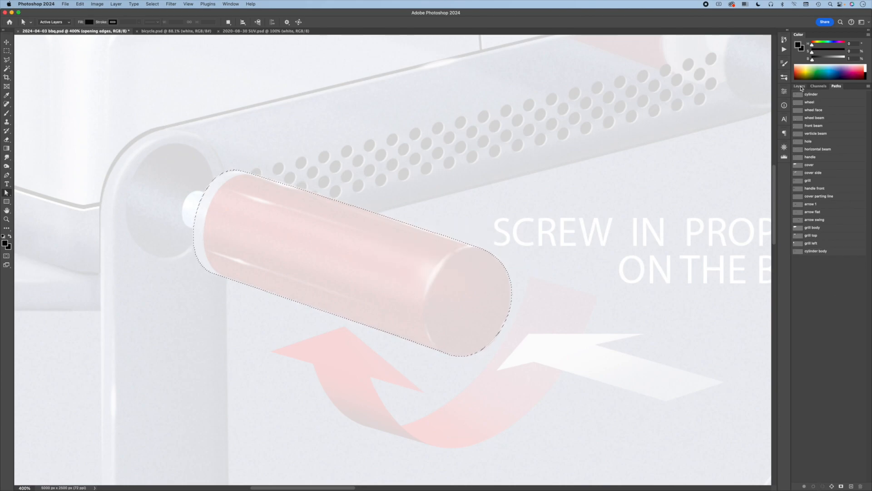
Step: Create a layer named "cylinder" above the white layer and fill the cylinder selection with gray
click(799, 86)
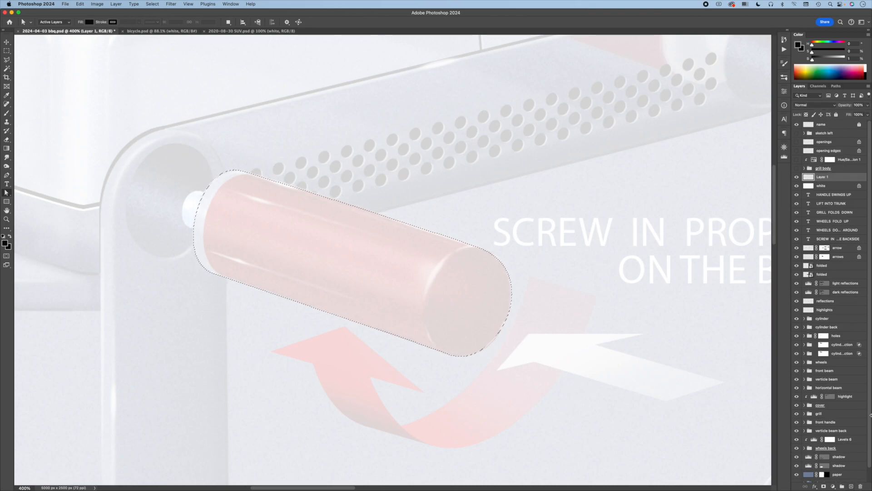
double_click(822, 178)
text(cylinder)
key(Return)
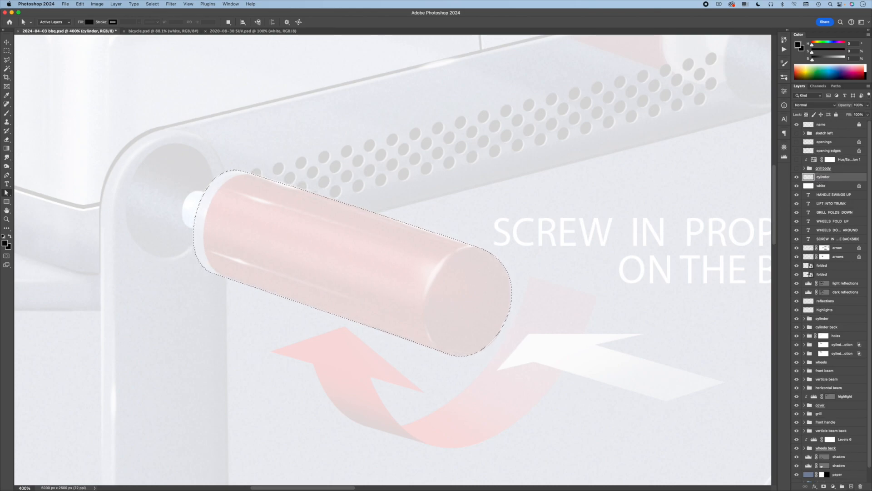
click(80, 4)
click(91, 109)
click(462, 212)
click(437, 204)
click(481, 212)
Step: Set the cylinder layer's opacity to 50% and deselect the outline
click(847, 105)
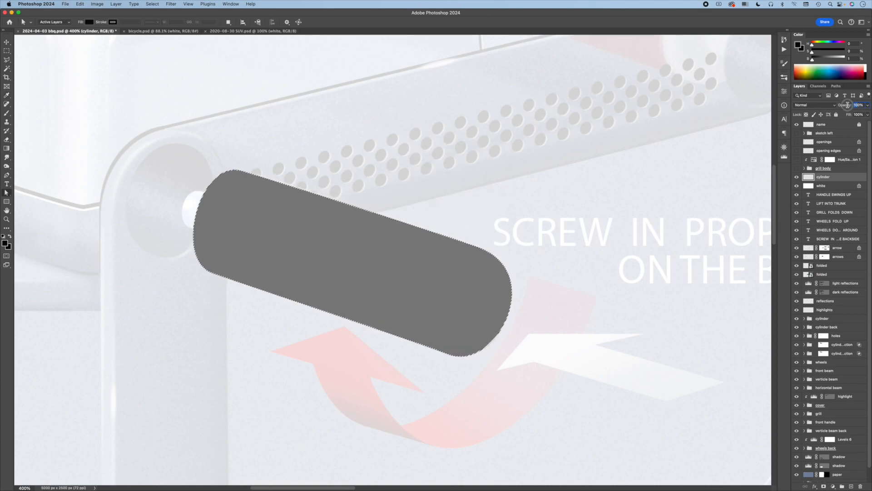
text(50)
key(Return)
key(super+d)
key(p)
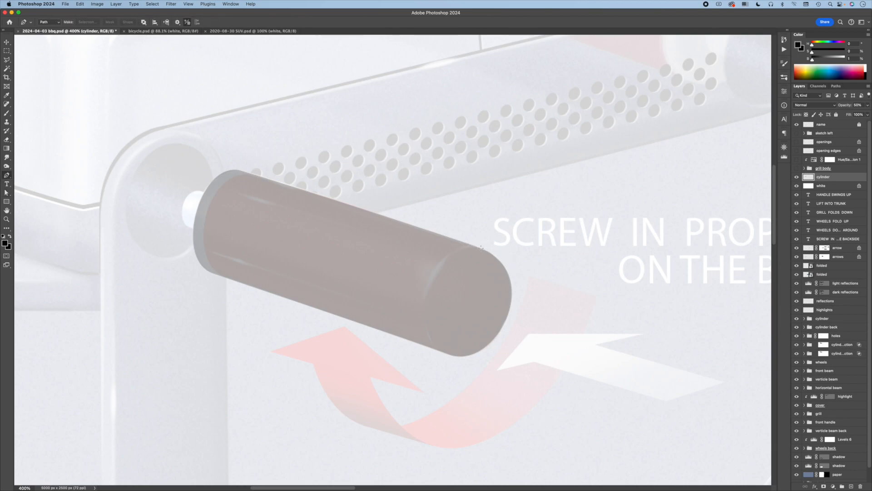
Step: Draw a closed path around the cylinder's rounded end cap and adjust the anchors on the cap's inner edge
drag(482, 248, 429, 231)
drag(447, 354, 497, 371)
click(552, 334)
click(481, 247)
key(a)
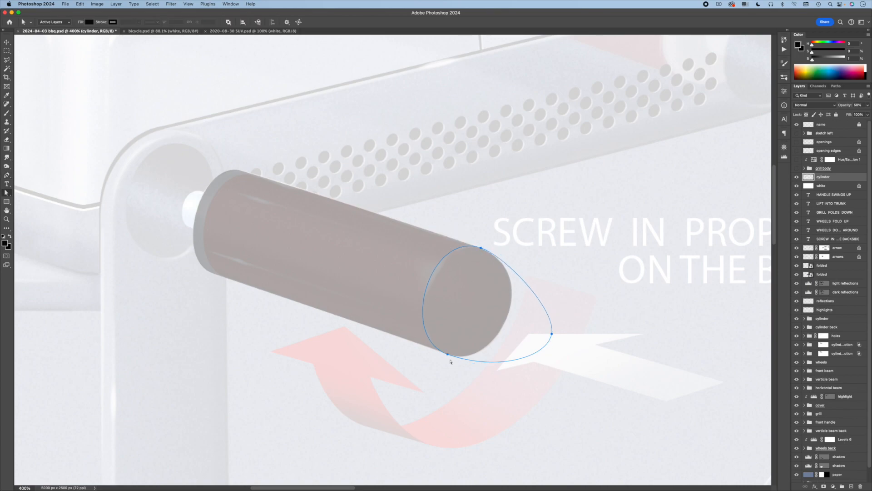
click(482, 249)
click(448, 354)
Step: Add a Levels adjustment masked by the end cap path, with the midtones at 1.42
click(833, 485)
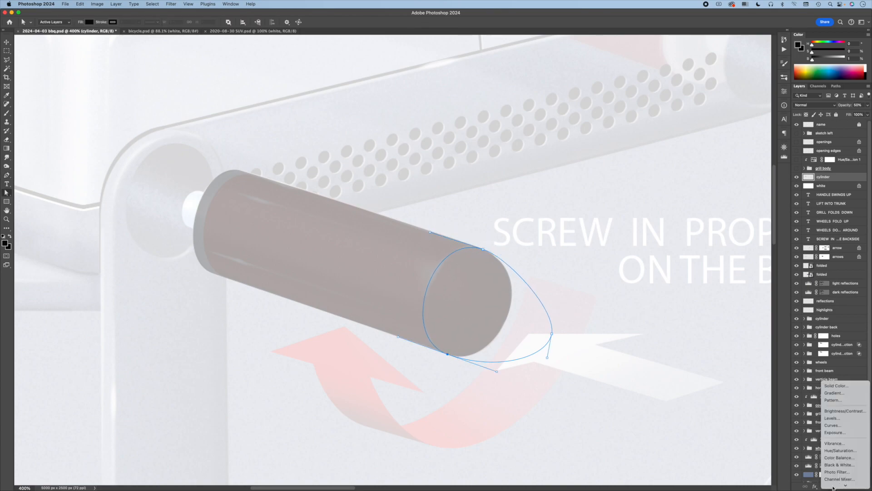
click(836, 418)
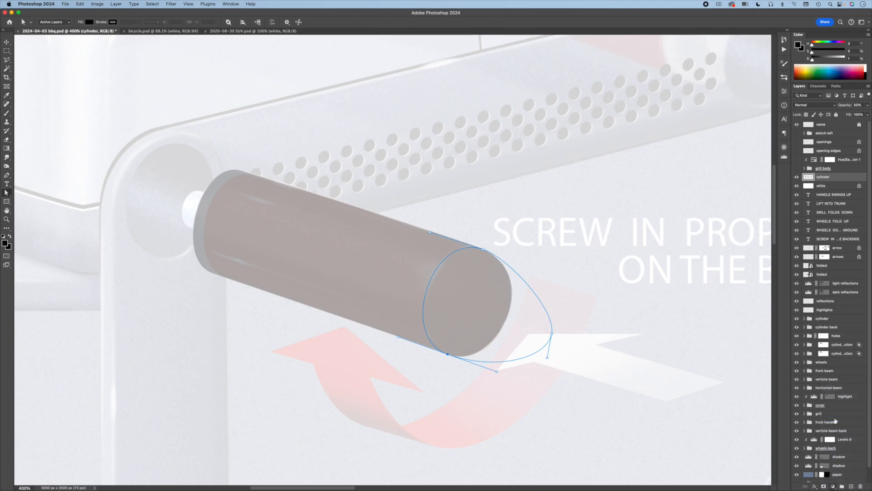
drag(732, 160, 723, 160)
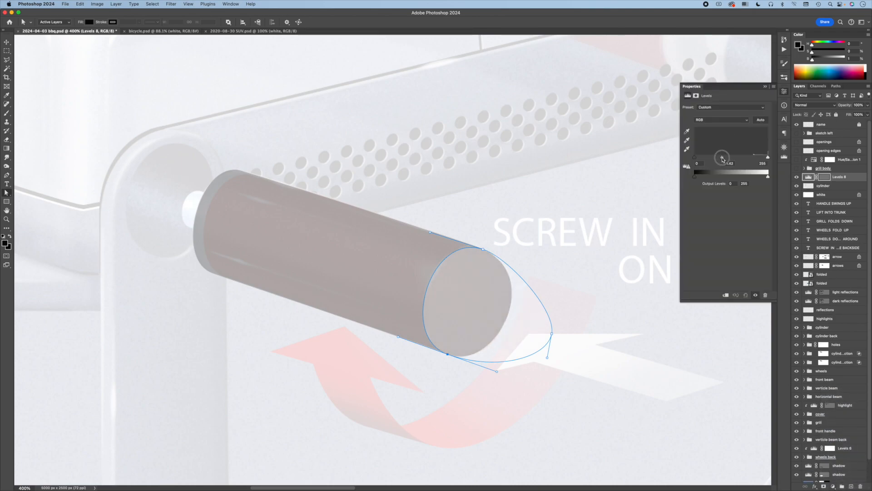
Step: Set the cylinder layer's opacity to 100%
click(844, 186)
click(867, 105)
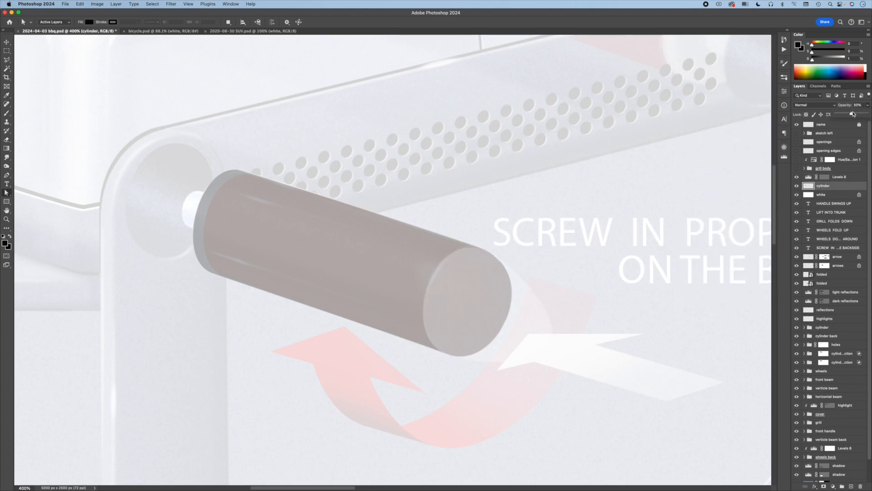
drag(852, 113, 867, 114)
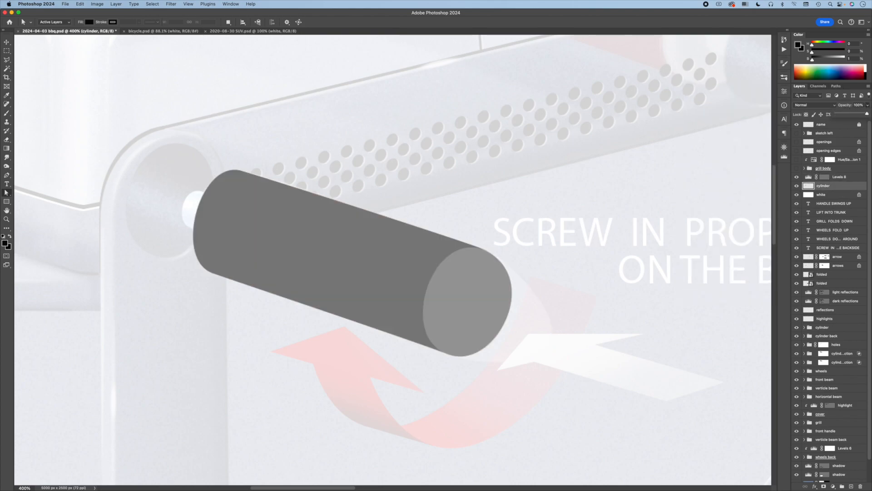
Step: Clip the end cap's Levels adjustment to the cylinder layer and feather its vector mask by 3 px
click(805, 177)
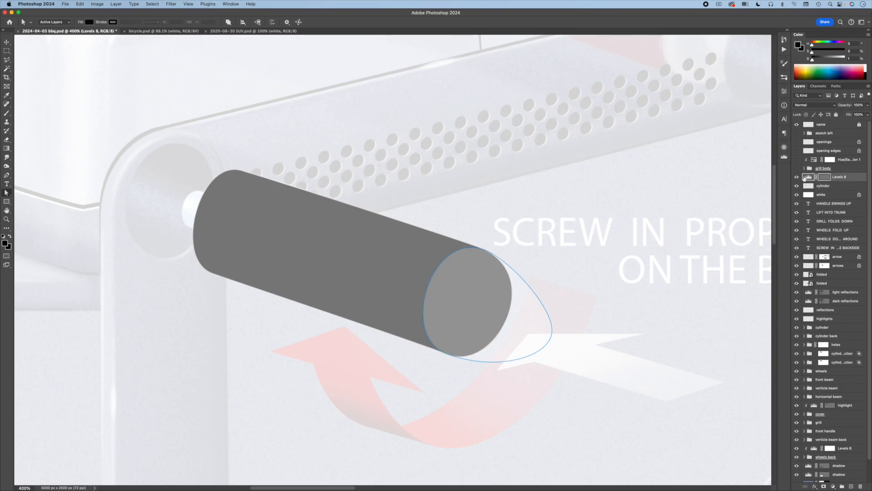
click(796, 178)
click(796, 177)
double_click(808, 178)
click(726, 296)
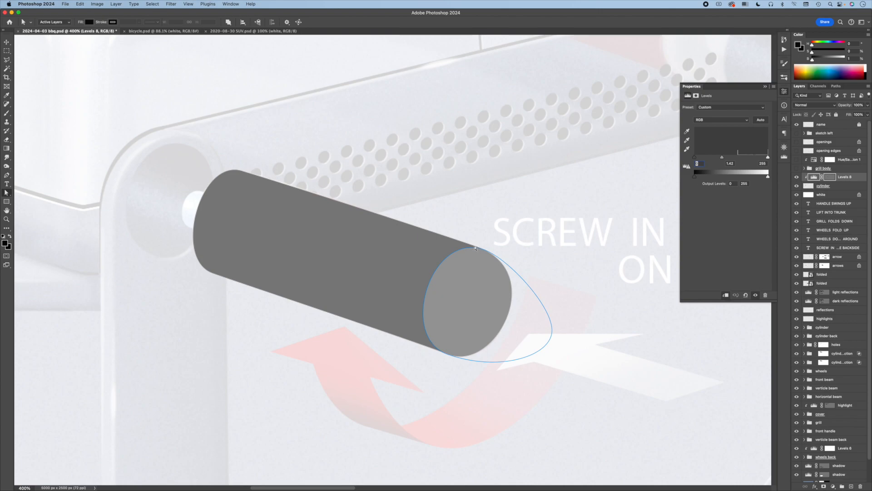
click(697, 97)
click(759, 147)
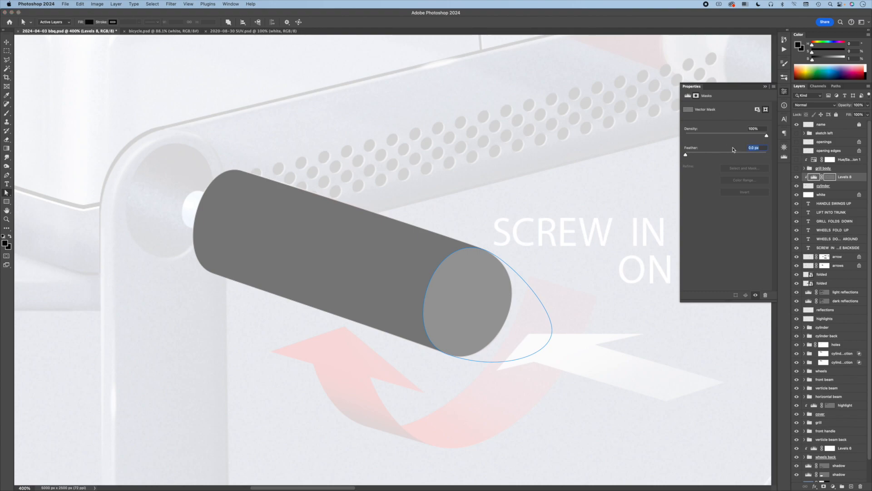
text(3)
click(571, 192)
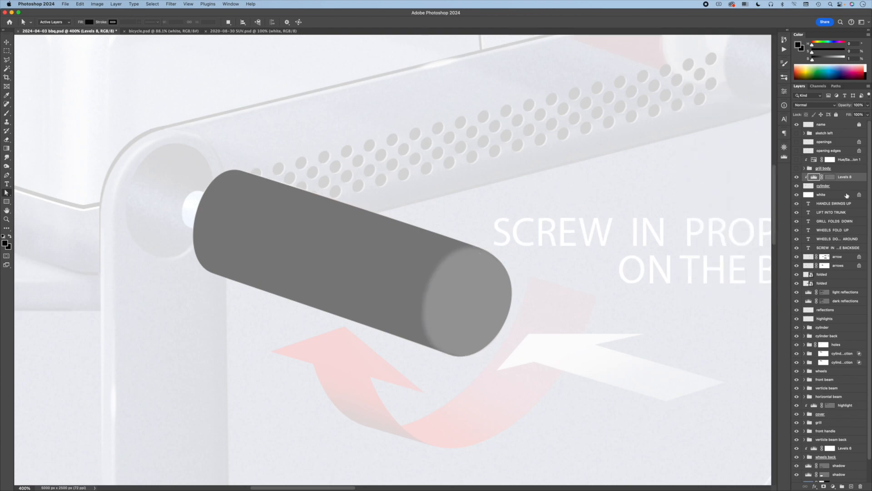
Step: Burn shading on the cylinder layer along the upper and lower long edges of the body
click(809, 187)
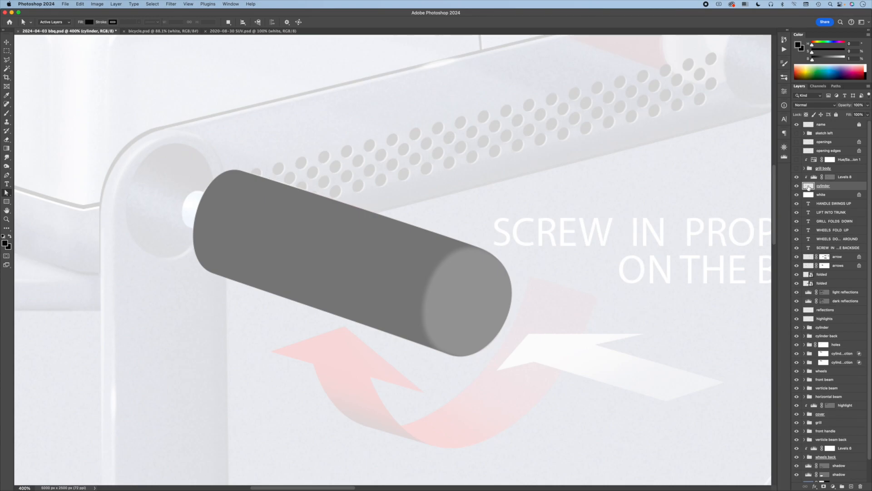
key(o)
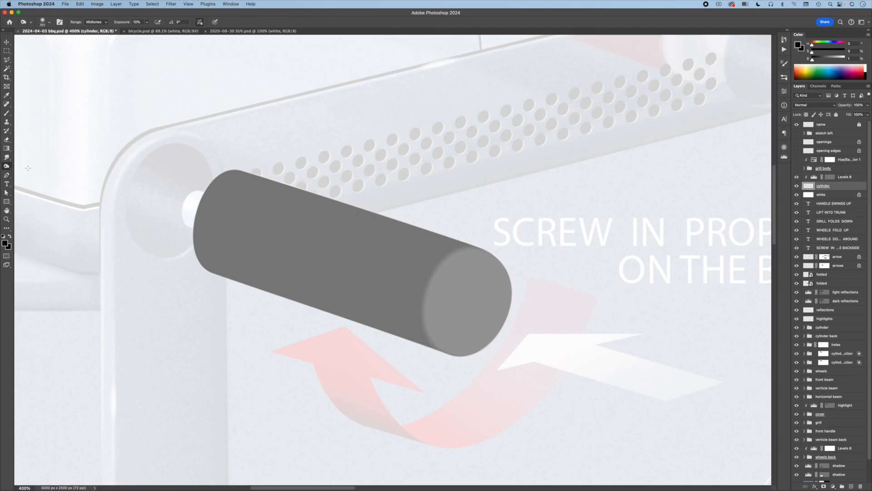
click(784, 79)
click(737, 95)
click(812, 188)
drag(361, 294, 2, 336)
mouse_move(398, 266)
mouse_down()
mouse_move(345, 277)
mouse_move(386, 57)
mouse_move(419, 47)
mouse_up()
mouse_move(195, 273)
mouse_down()
mouse_move(308, 346)
mouse_move(479, 372)
mouse_up()
drag(208, 152, 401, 194)
Step: Dodge a broad highlight along the middle of the cylinder body and thinner reflections near its edges and end cap rim
right_click(7, 166)
click(36, 164)
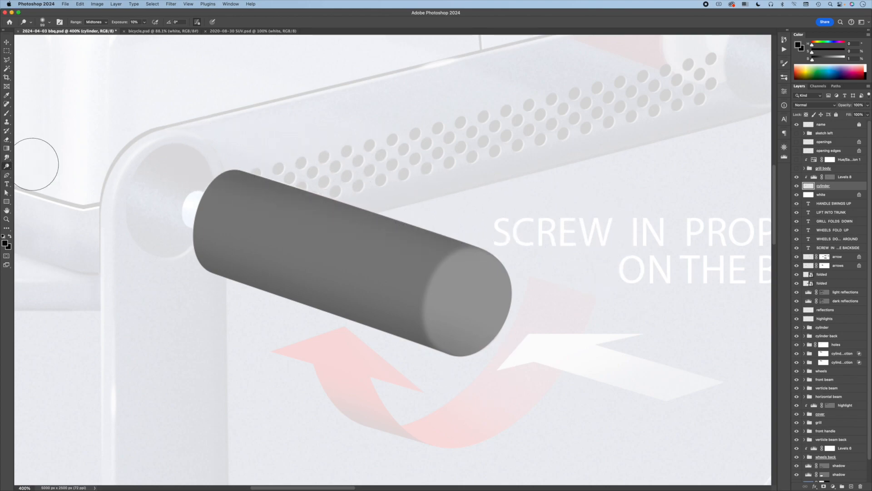
click(785, 78)
click(516, 72)
click(785, 79)
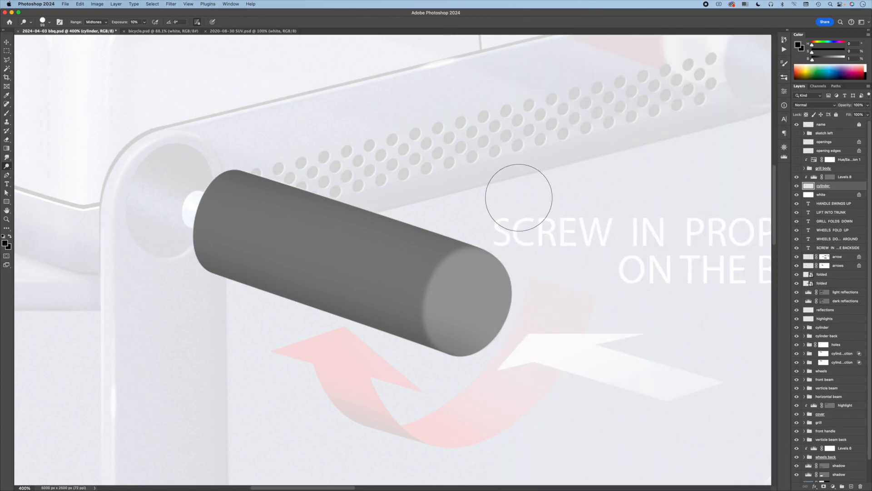
mouse_move(538, 192)
mouse_down()
mouse_move(559, 35)
mouse_move(533, 14)
mouse_up()
drag(188, 204, 421, 275)
mouse_move(312, 149)
mouse_down()
mouse_move(218, 171)
mouse_move(447, 239)
mouse_up()
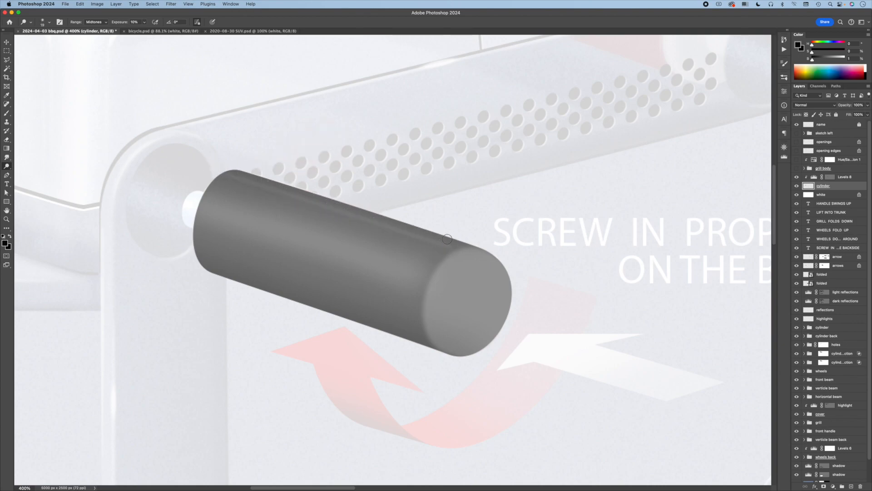
drag(176, 241, 420, 328)
drag(439, 261, 435, 278)
key(super+minus)
key(super+minus)
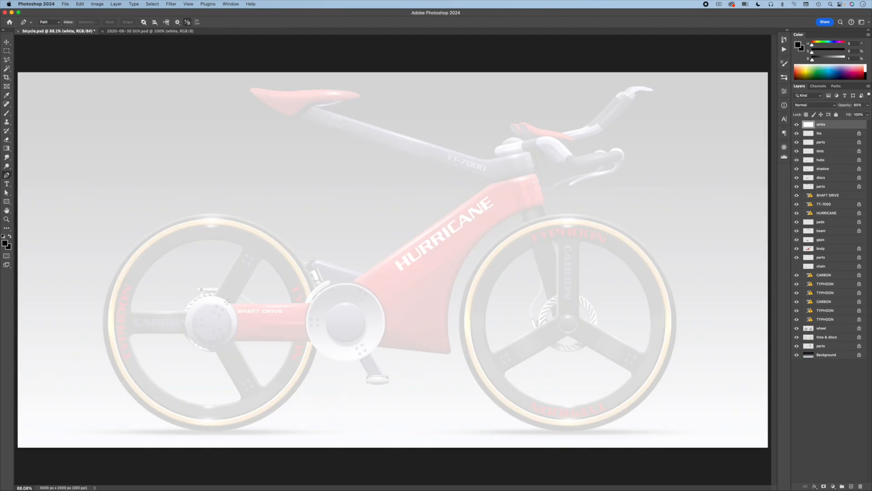
Step: In bicycle.psd, trace the red frame's top edge from the rear hub around the head to the lower front corner
drag(227, 302, 314, 303)
drag(358, 278, 371, 268)
click(489, 185)
drag(535, 174, 538, 206)
click(544, 198)
click(451, 350)
click(448, 353)
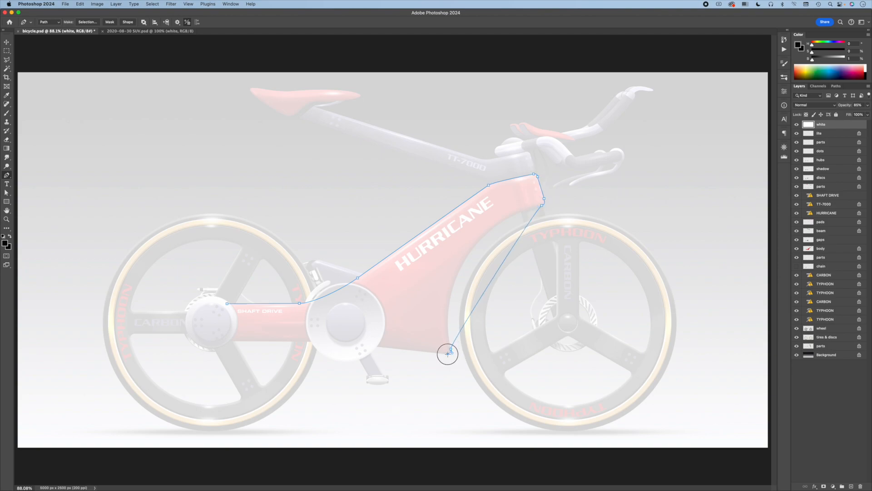
Step: Continue the frame path along the bottom edge and close it with a curve around the rear hub
click(333, 342)
click(311, 342)
drag(229, 340, 220, 341)
drag(228, 304, 259, 303)
key(super+z)
Step: Reposition the anchors along the frame path's top edge at the chain stay, the crank disc and the bend near the head
super+click(300, 304)
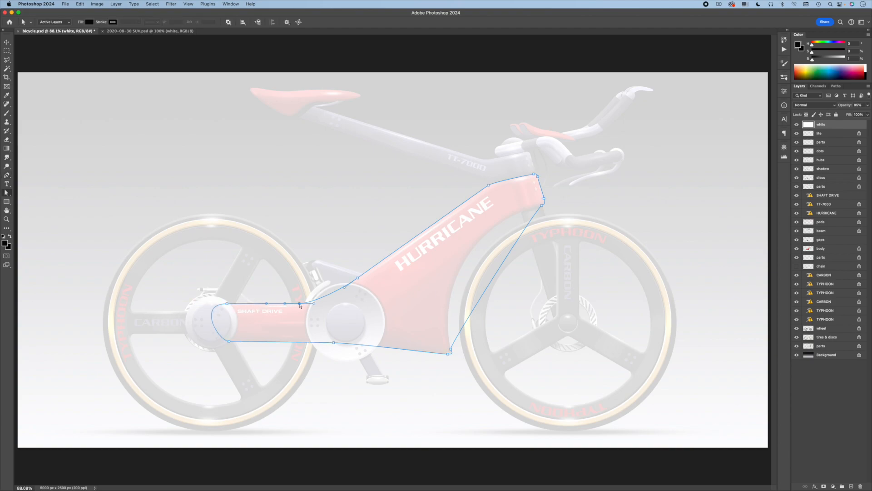
key(super+plus)
key(super+plus)
drag(212, 391, 350, 276)
drag(317, 245, 319, 244)
click(451, 187)
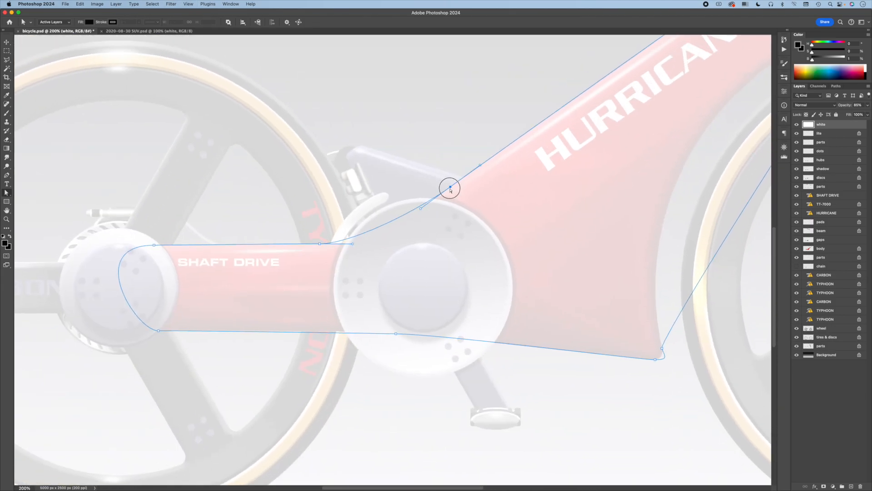
drag(654, 135, 299, 321)
drag(406, 157, 409, 156)
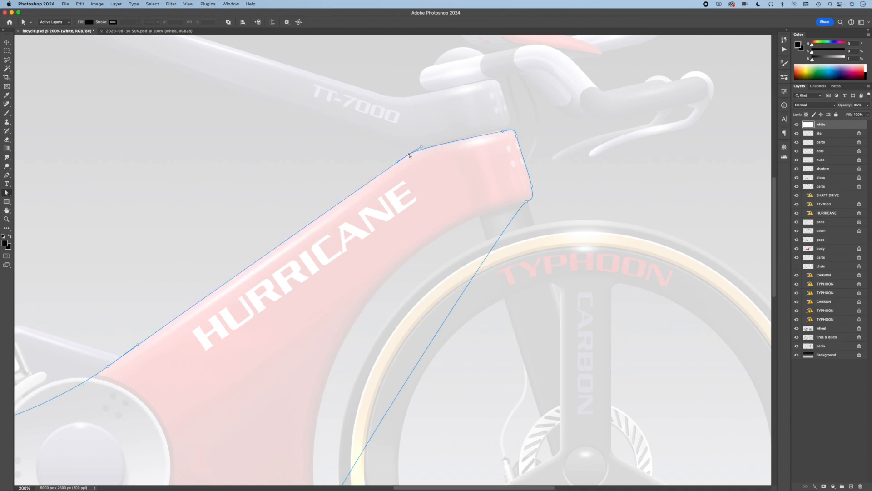
Step: Add an anchor point at the bend behind the frame's head and fit the head's top edge to the outline
drag(7, 178, 39, 196)
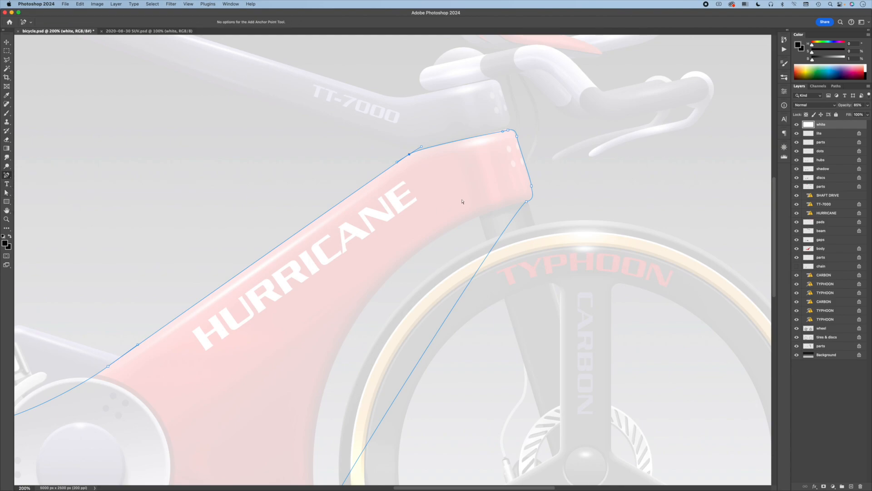
click(420, 150)
key(a)
drag(446, 142, 447, 144)
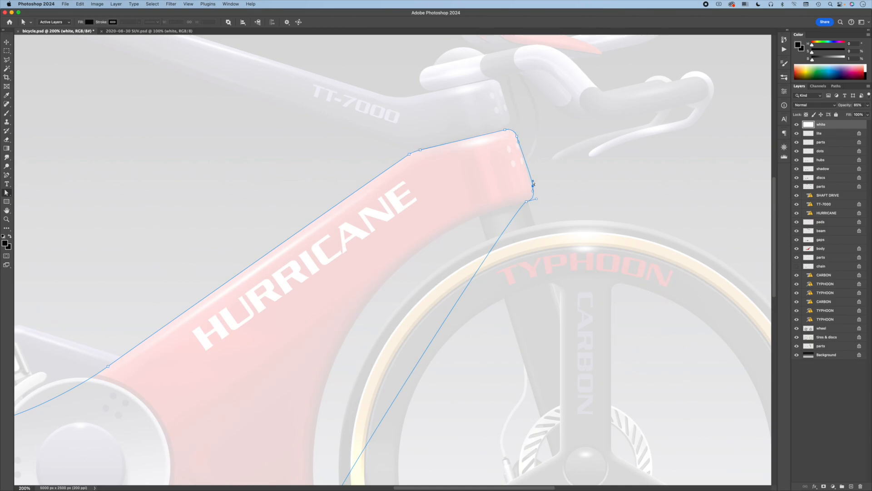
Step: Bend the frame path's front segment into a concave curve following the frame's edge beside the front wheel
click(526, 201)
scroll(527, 204, down, 5)
click(322, 418)
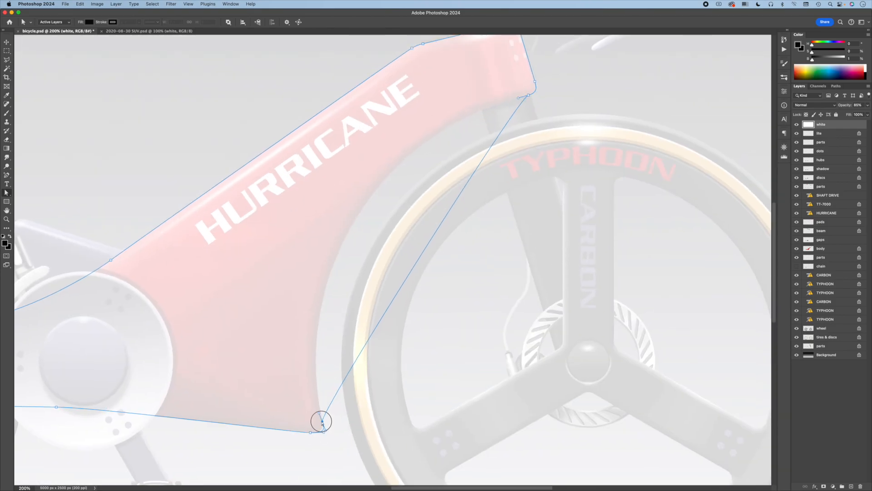
drag(430, 243, 363, 210)
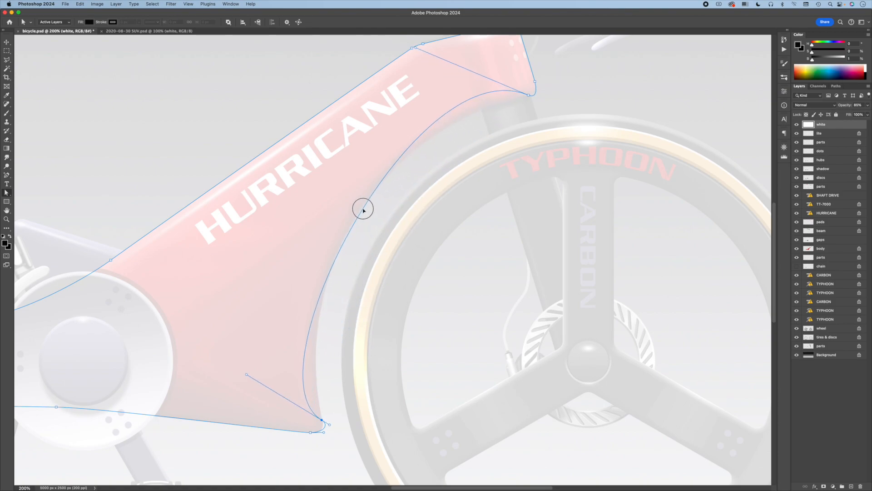
drag(416, 47, 354, 132)
drag(246, 374, 296, 296)
drag(354, 131, 364, 133)
drag(297, 296, 294, 298)
Step: Refine the frame path's points above and below the crank disc
drag(341, 391, 706, 292)
drag(353, 218, 367, 218)
drag(420, 308, 409, 307)
key(super+minus)
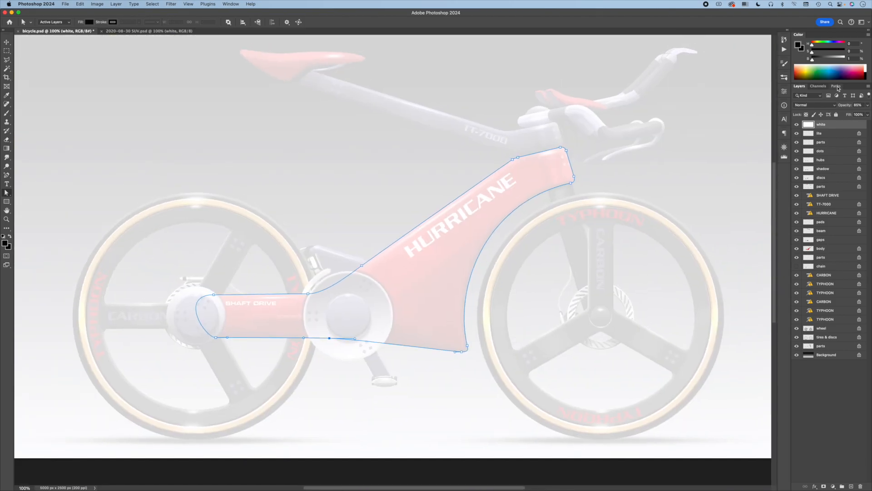
Step: Save the frame's work path as "body" and load it as a selection
click(836, 86)
double_click(812, 103)
text(body)
key(Return)
click(823, 487)
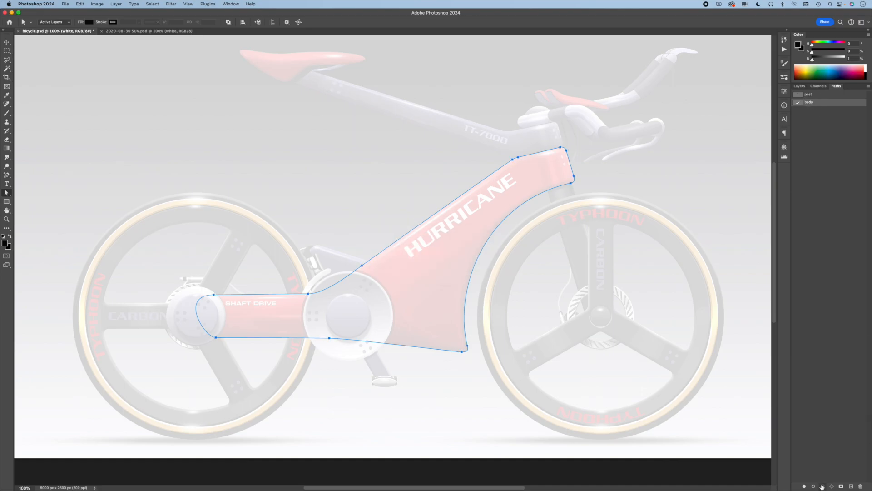
click(800, 86)
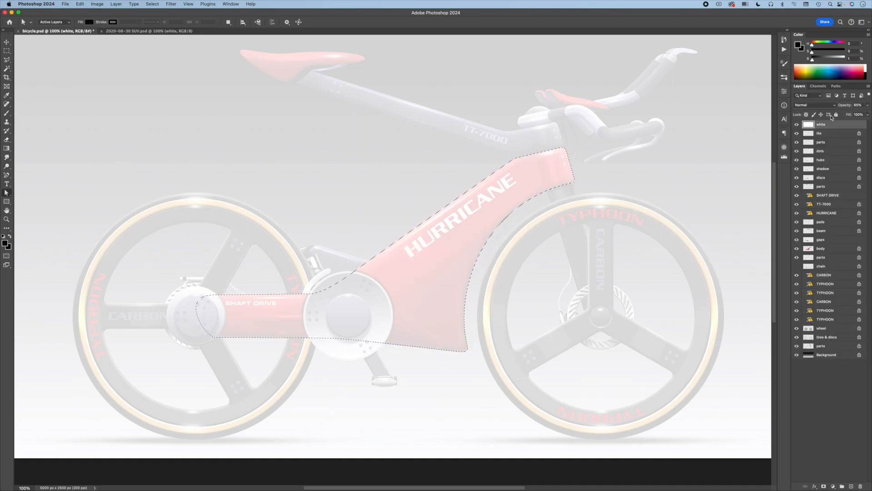
Step: Create a layer above the white layer, fill the frame selection with 50% gray and deselect
click(852, 487)
click(80, 4)
click(86, 108)
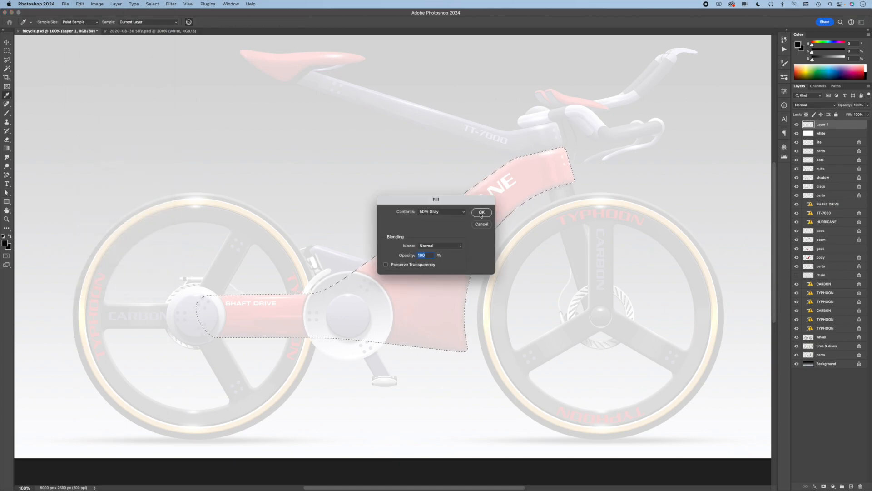
click(480, 208)
click(152, 4)
click(157, 20)
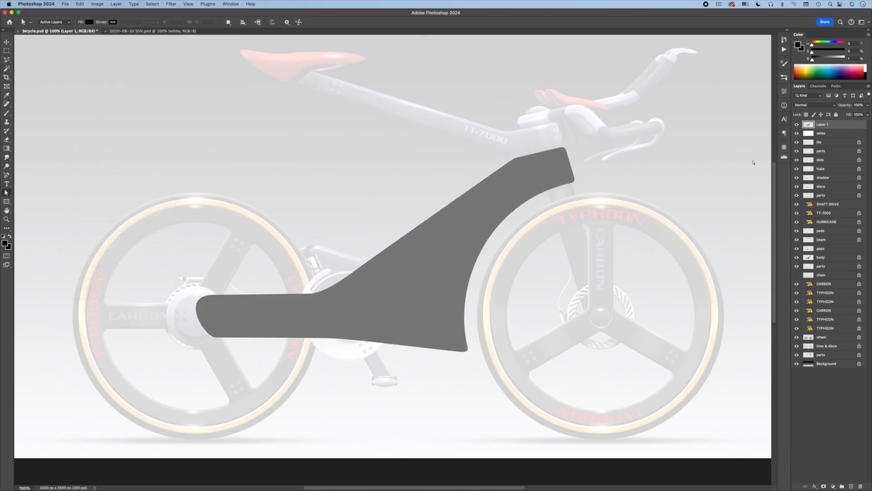
Step: Name the gray frame layer "body" and set its opacity to 80%
text(body)
key(Return)
click(858, 105)
text(80)
key(Return)
Step: Draw a closed path whose lower side follows just inside the frame's top edge and adjust its anchors near the head
key(p)
click(176, 302)
drag(315, 300, 327, 300)
drag(513, 169, 520, 164)
click(588, 149)
click(583, 113)
click(161, 250)
click(177, 301)
key(a)
drag(514, 169, 516, 163)
drag(587, 149, 590, 146)
Step: Add a Levels adjustment masked by the top edge path, brightening its midtones and feathering the mask
click(832, 486)
click(837, 418)
drag(731, 158, 721, 158)
click(696, 96)
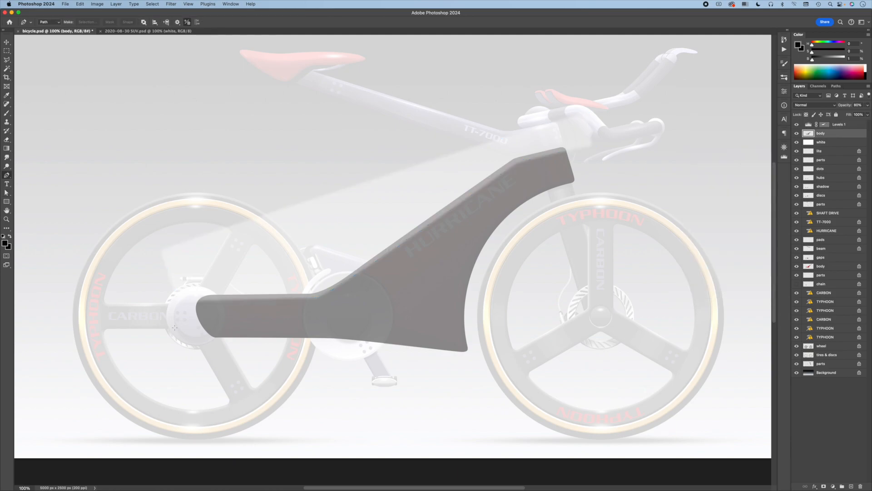
Step: Draw a closed path covering the frame's bottom edge from the rear hub to the lower front corner
click(173, 327)
click(332, 326)
click(491, 354)
click(394, 376)
click(200, 373)
click(173, 327)
Step: Add a Levels adjustment masked by the bottom edge path, brightening its midtones and feathering the mask by 15 px
click(833, 486)
click(837, 419)
mouse_move(731, 157)
mouse_down()
mouse_move(701, 154)
mouse_move(715, 154)
mouse_up()
click(696, 96)
text(15)
click(854, 142)
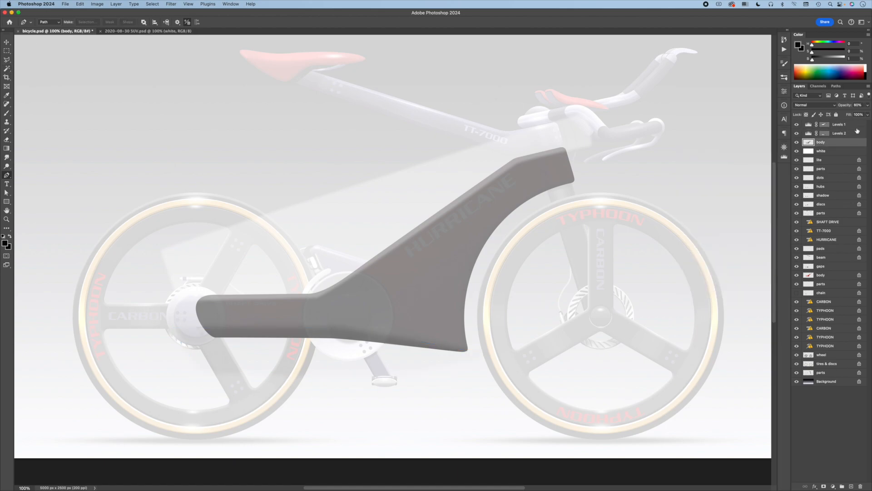
Step: Draw a closed path over the frame's concave front edge and adjust its rear anchor near the crank disc
drag(615, 169, 595, 174)
drag(525, 189, 514, 191)
drag(398, 291, 397, 315)
drag(516, 369, 526, 375)
click(615, 170)
key(a)
click(398, 291)
drag(399, 267, 399, 279)
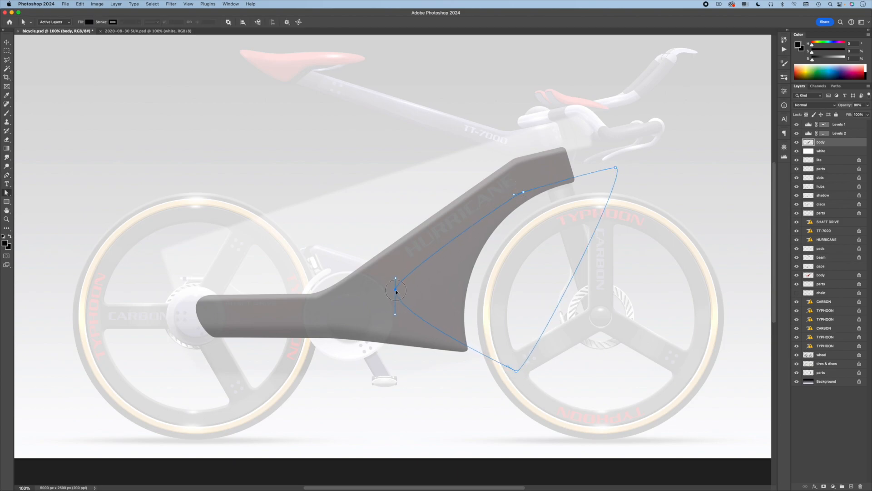
Step: Add a Levels adjustment masked by the front edge path and feather its mask
click(833, 486)
click(856, 421)
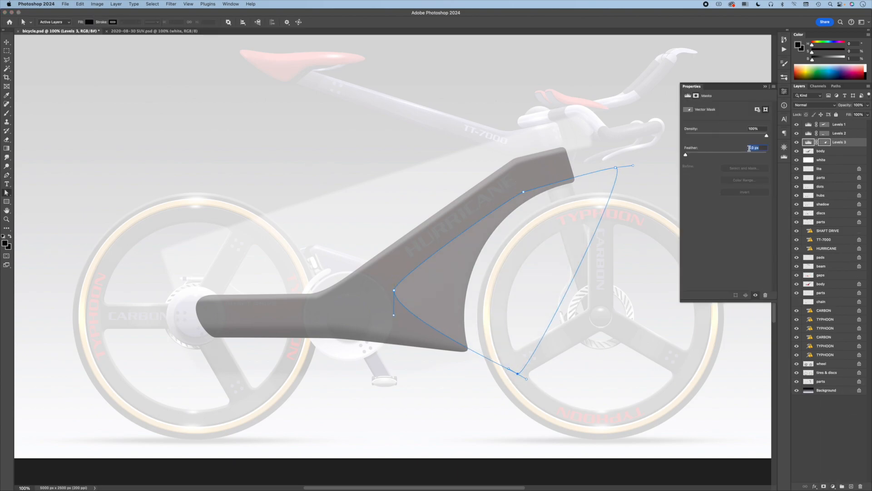
click(831, 437)
Step: Set the body layer's opacity to 100% and select the front edge's Levels adjustment
click(841, 150)
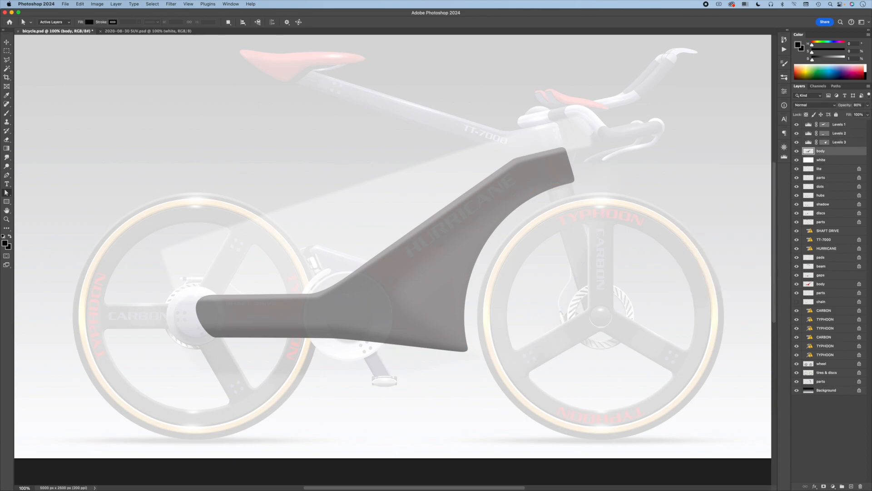
click(868, 106)
drag(862, 113, 868, 113)
click(825, 143)
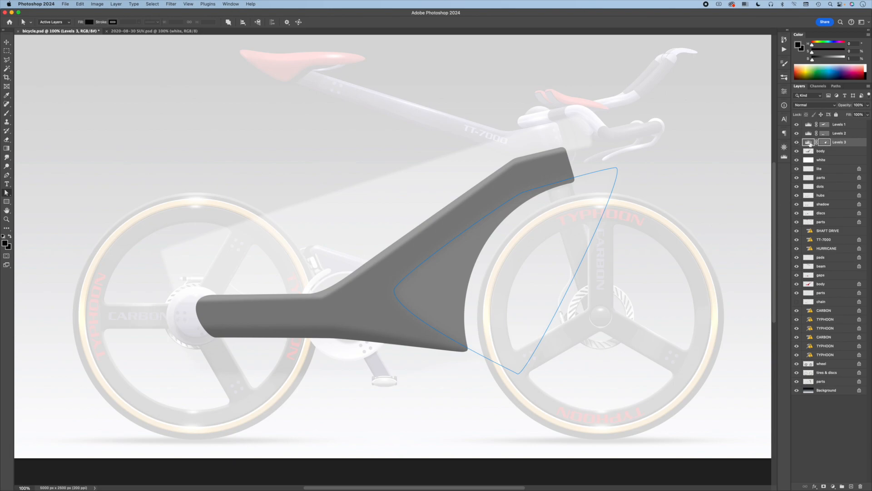
Step: Darken the midtones of the front edge's Levels adjustment
double_click(809, 143)
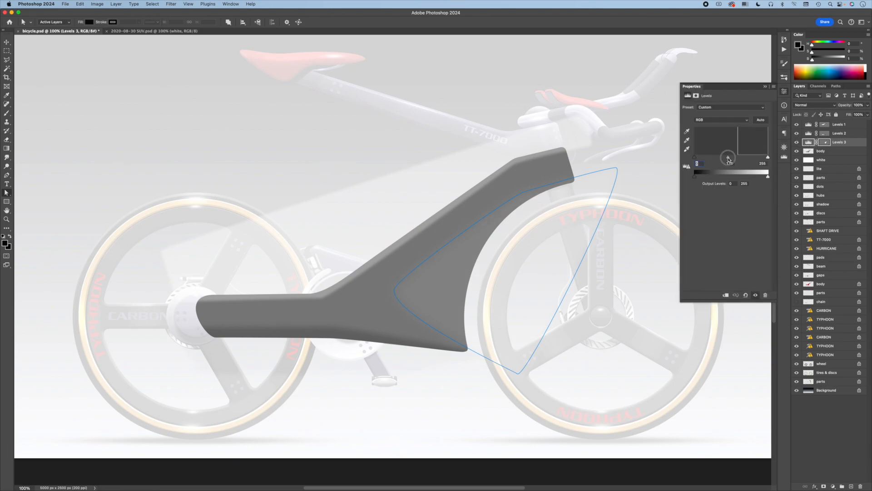
drag(729, 159, 736, 160)
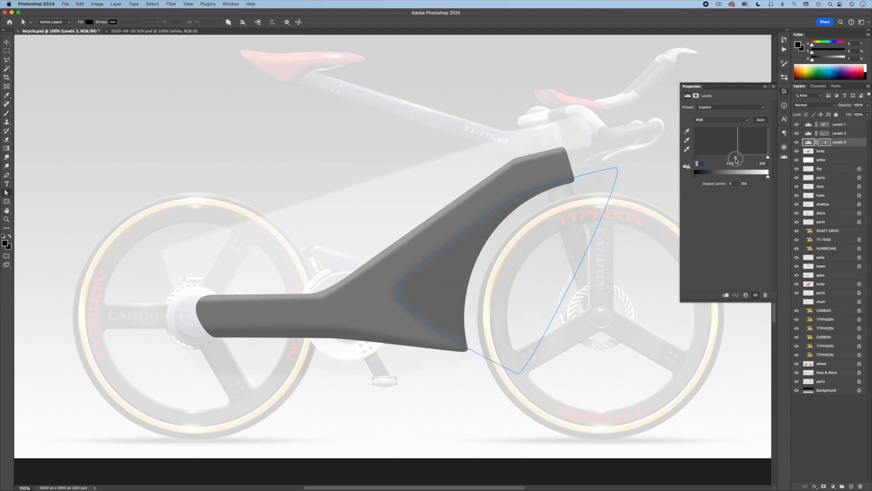
Step: Add a Hue/Saturation adjustment clipped to the body layer and colorize the frame a muted olive yellow
click(848, 152)
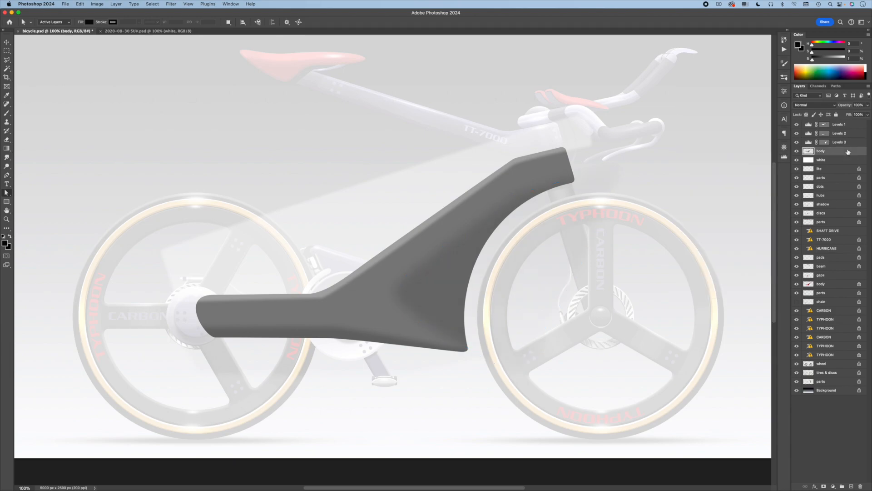
click(834, 486)
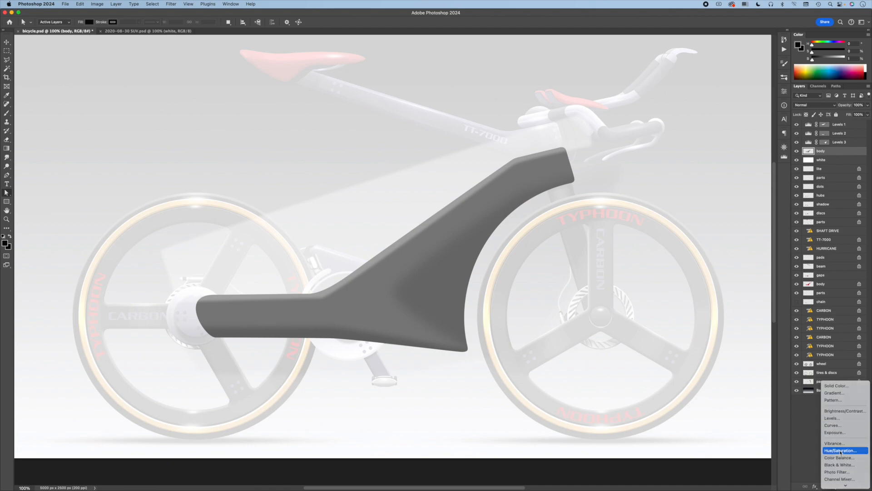
click(841, 450)
click(726, 295)
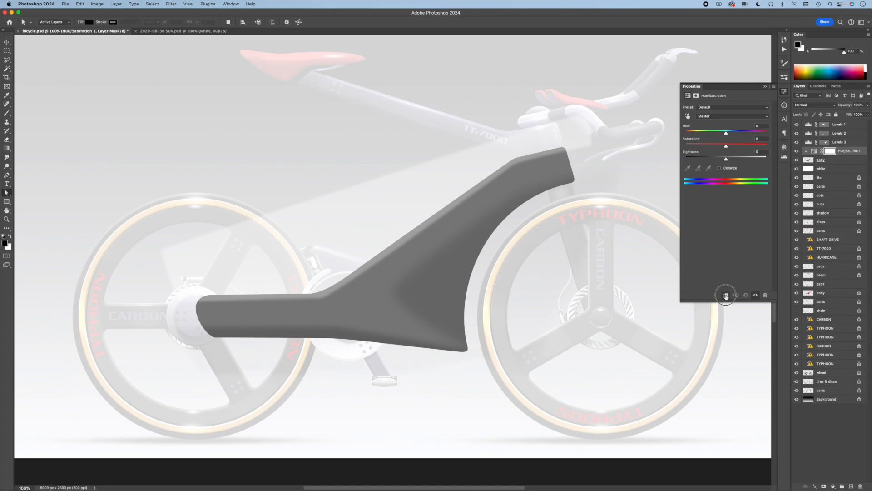
click(719, 168)
mouse_move(708, 146)
mouse_down()
mouse_move(723, 147)
mouse_move(689, 134)
mouse_move(698, 134)
mouse_up()
mouse_move(723, 147)
mouse_down()
mouse_move(709, 147)
mouse_move(730, 160)
mouse_up()
Step: Clip the Levels 1, Levels 2 and Levels 3 adjustments to the body layer and deselect all layers
click(848, 125)
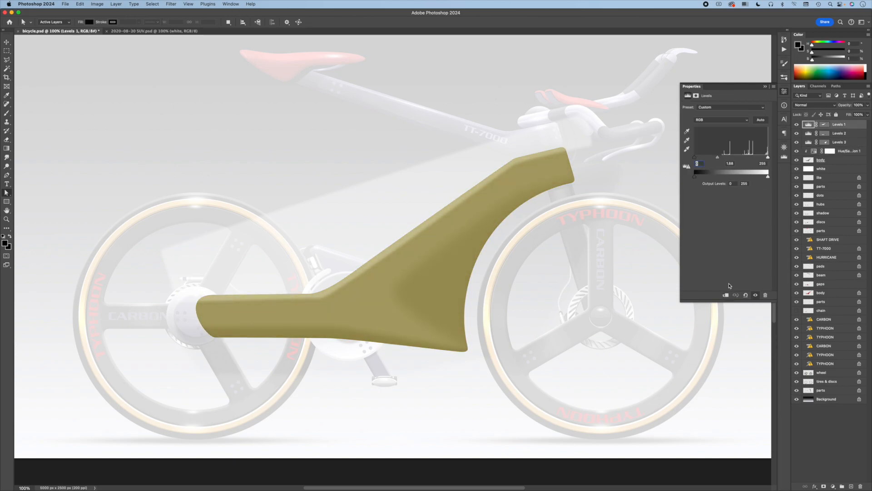
click(726, 295)
double_click(808, 133)
click(725, 296)
double_click(809, 142)
click(726, 296)
click(815, 445)
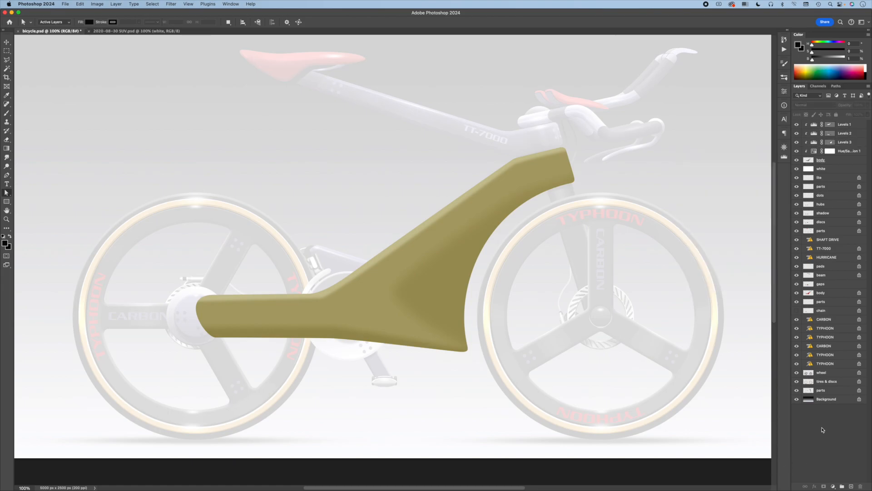
Step: Draw a path with a curved corner inside the frame's upper slope, its ends beyond the upper edge, and refine its anchors
key(p)
key(super+equal)
click(335, 253)
drag(403, 269, 407, 271)
drag(616, 126, 623, 121)
drag(615, 62, 615, 57)
drag(617, 125, 602, 121)
drag(407, 272, 410, 253)
drag(400, 274, 408, 256)
drag(336, 254, 336, 259)
Step: Add a new layer above Levels 1 and load the work path as a selection
click(848, 124)
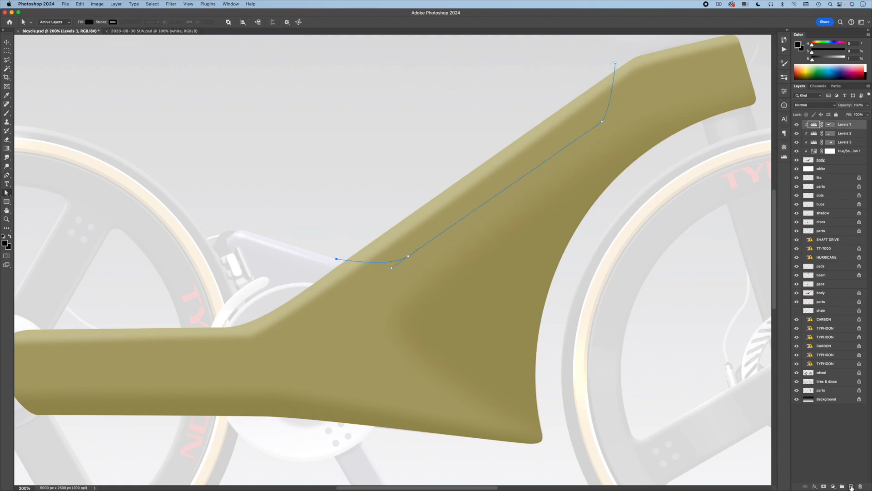
click(852, 487)
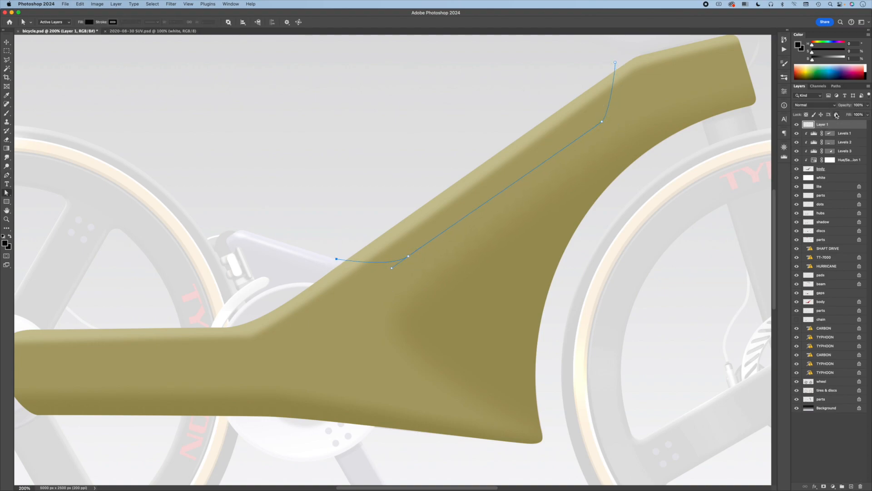
click(837, 86)
click(823, 485)
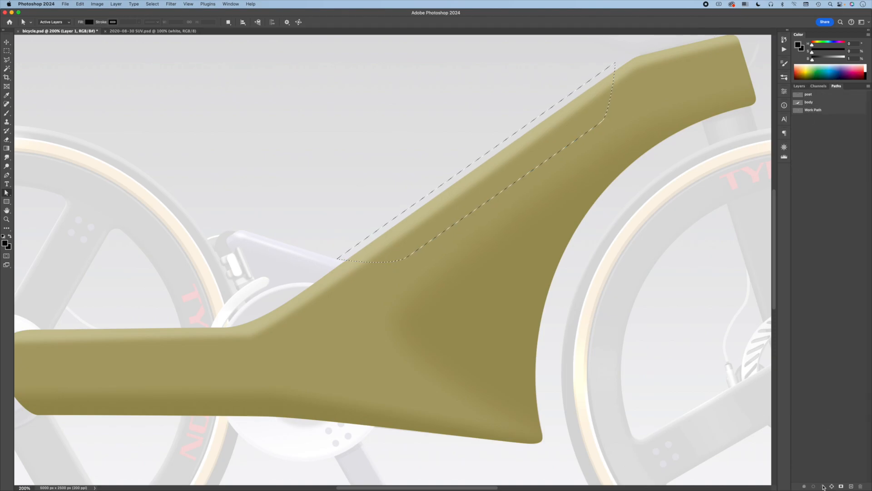
Step: Stroke the selection in black with a width of 1, deselect it and name the layer "line"
click(800, 85)
click(80, 4)
click(87, 114)
text(1)
click(484, 209)
key(super+d)
text(line)
key(Return)
Step: Duplicate the line layer, name the upper copy "line" and rename the lower one "line highlight"
key(super+j)
double_click(825, 124)
key(Right)
key(BackSpace)
key(BackSpace)
key(BackSpace)
double_click(820, 134)
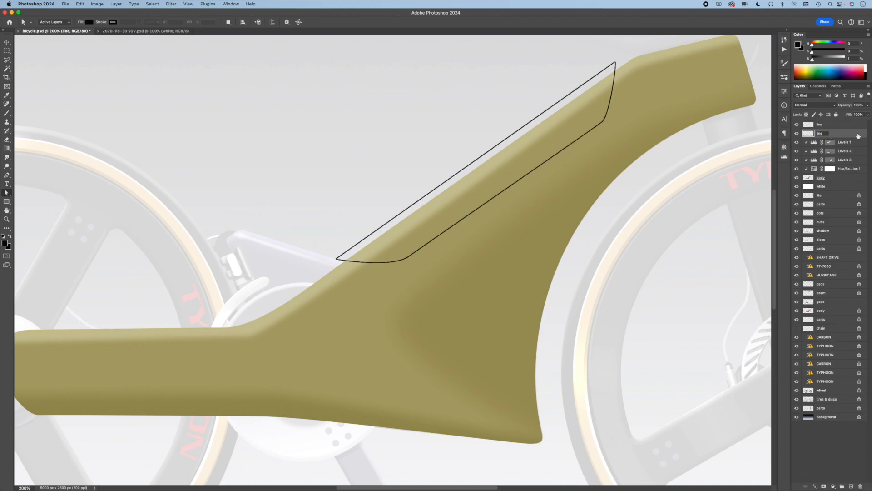
text(line highlight)
key(Return)
Step: Lock the line highlight layer's transparency, fill its pixels with white and offset it slightly from the black line
click(807, 115)
click(80, 3)
click(91, 109)
click(447, 214)
click(447, 219)
click(481, 213)
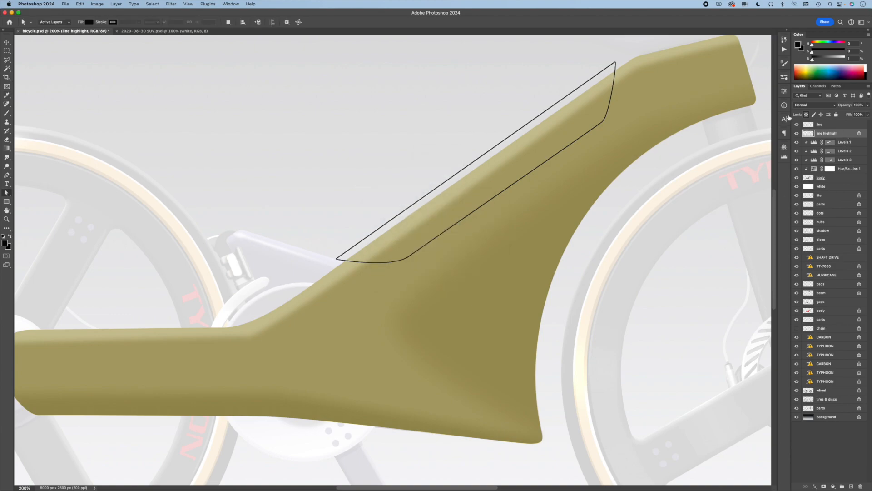
click(6, 42)
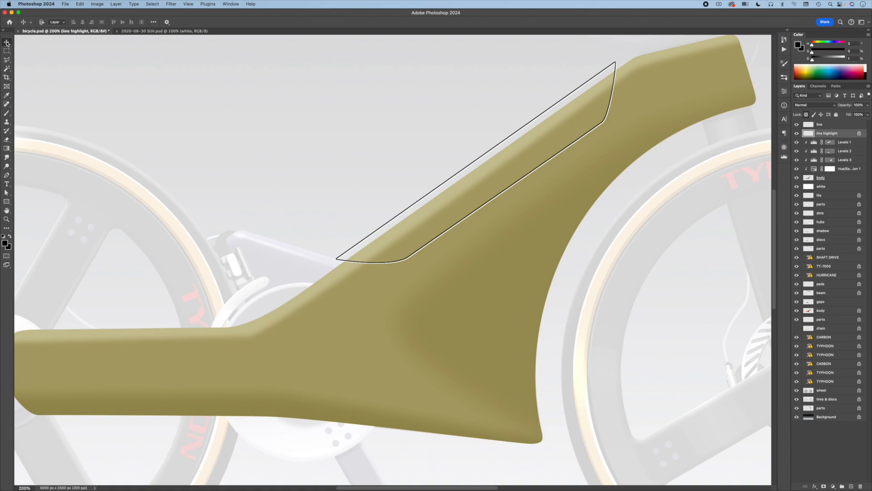
Step: Clip the line and line highlight layers to the body layer and fit the whole image in view
shift+click(818, 125)
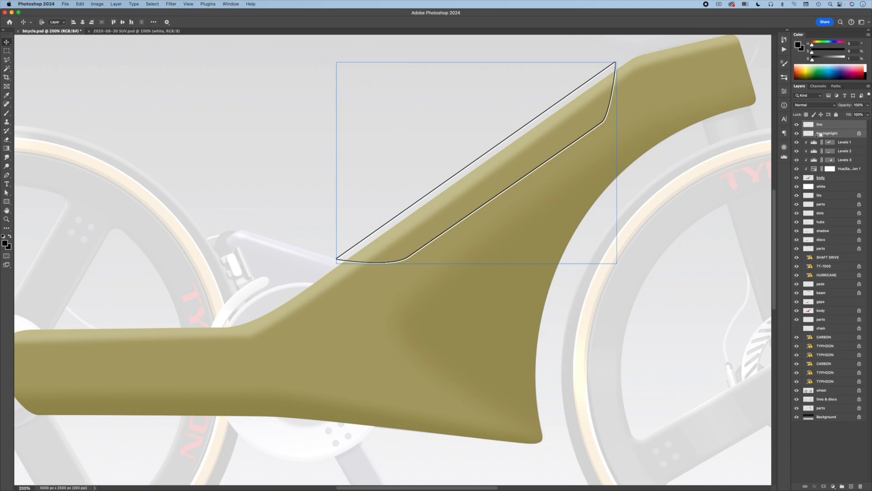
alt+click(817, 134)
alt+click(817, 128)
key(super+0)
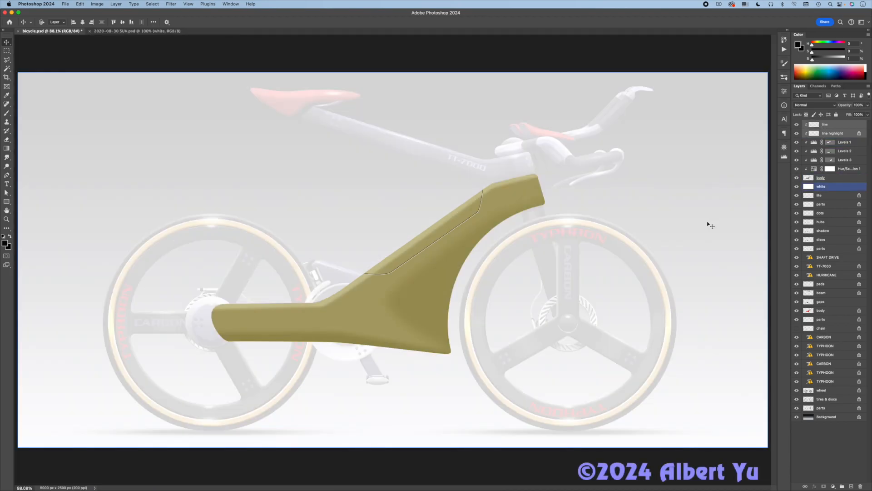